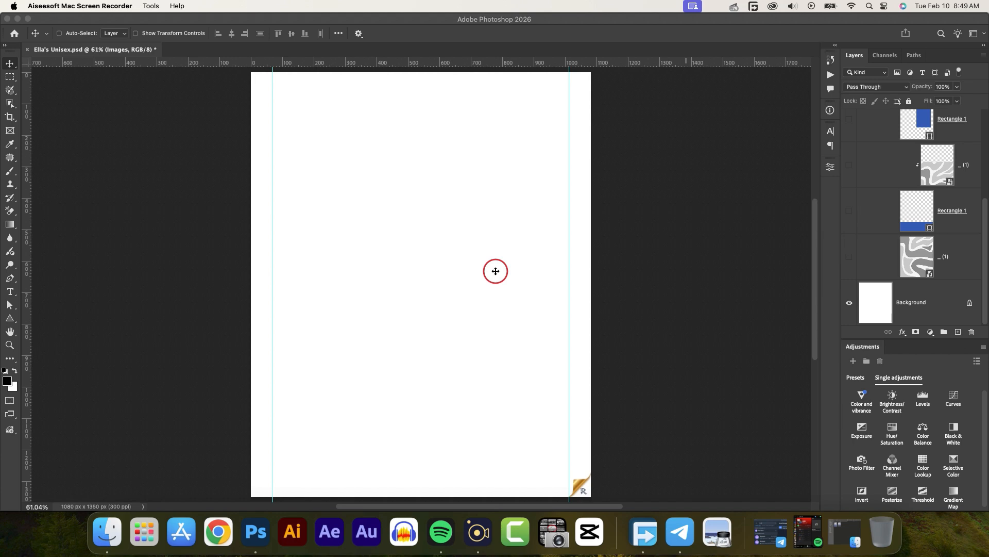
# Show and select the wavy pattern layer directly above the Background layer.
pyautogui.click(849, 257)
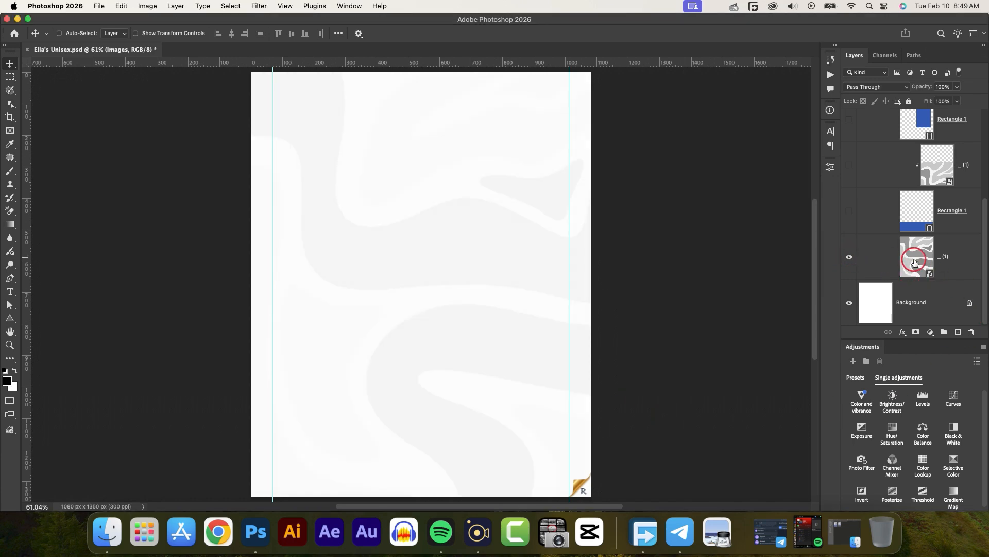
pyautogui.click(935, 263)
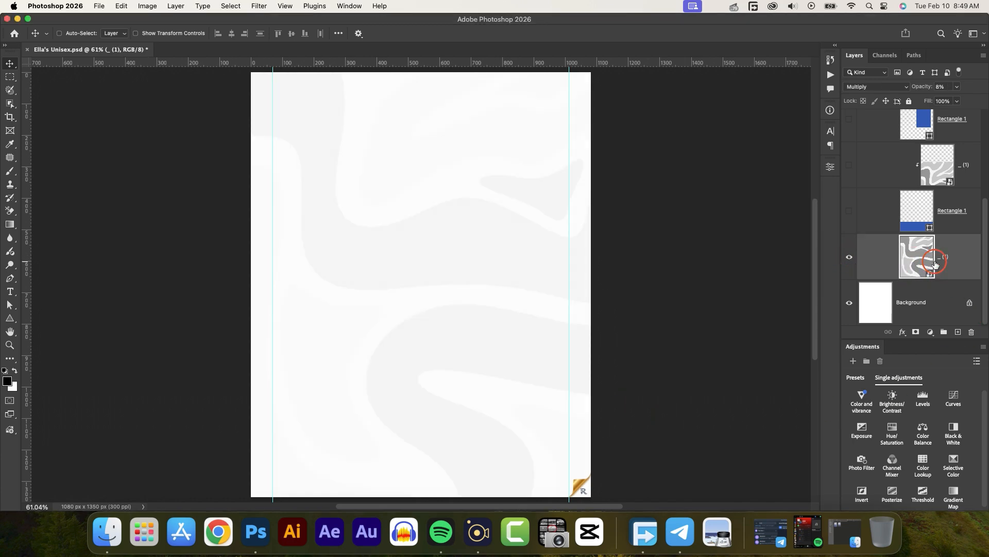
# Try Normal blending at 100% opacity on the wavy pattern layer, and restore it to Multiply at 8%.
pyautogui.click(883, 89)
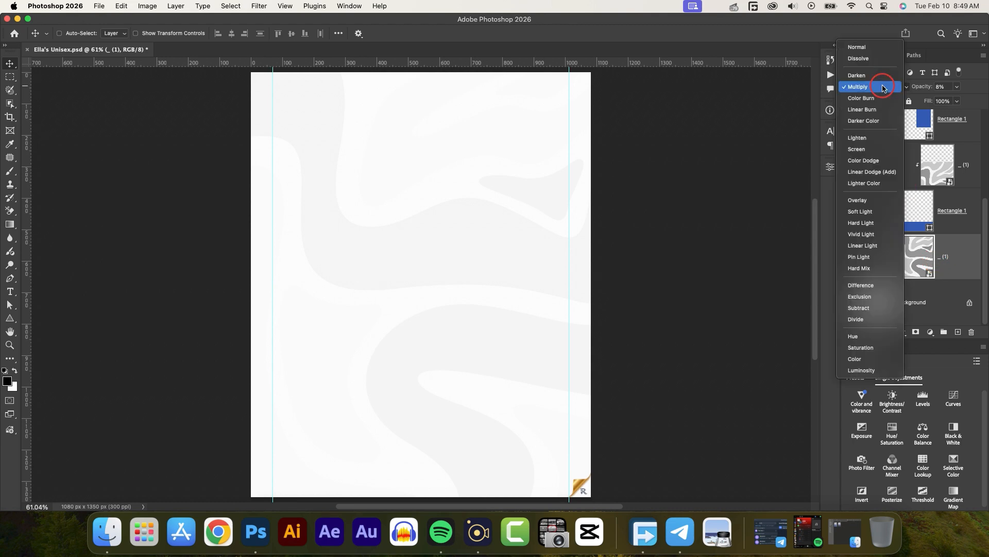
pyautogui.click(860, 49)
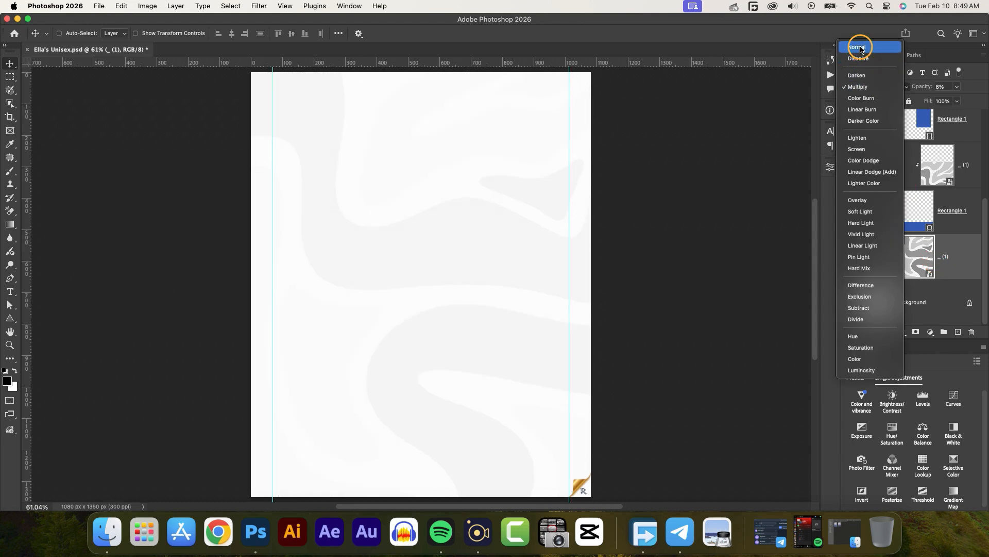
pyautogui.click(933, 87)
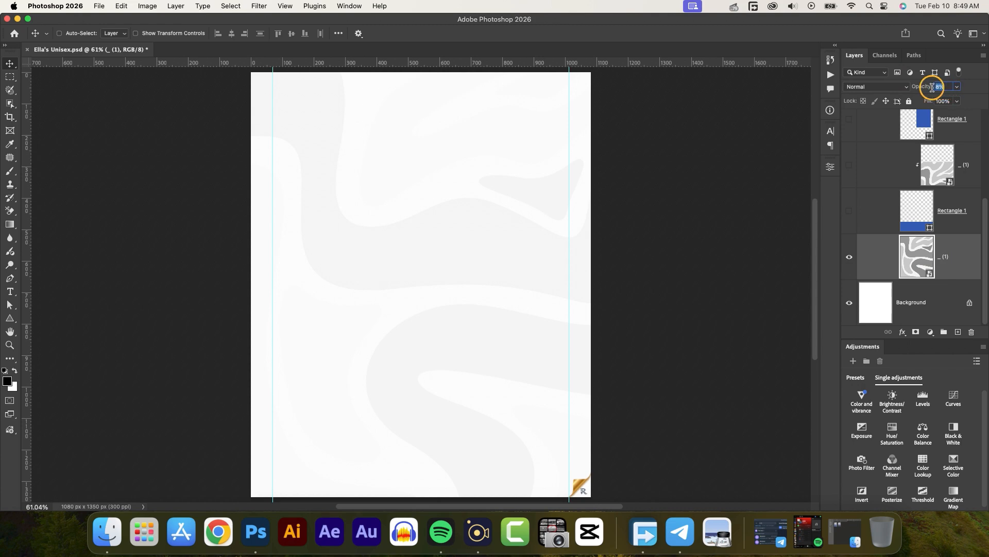
pyautogui.write('100')
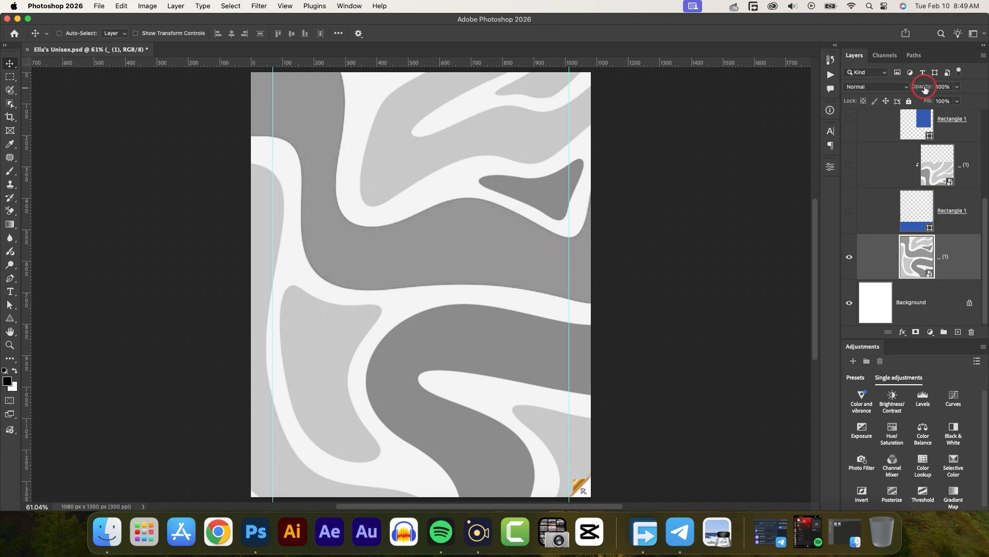
pyautogui.press('super+z')
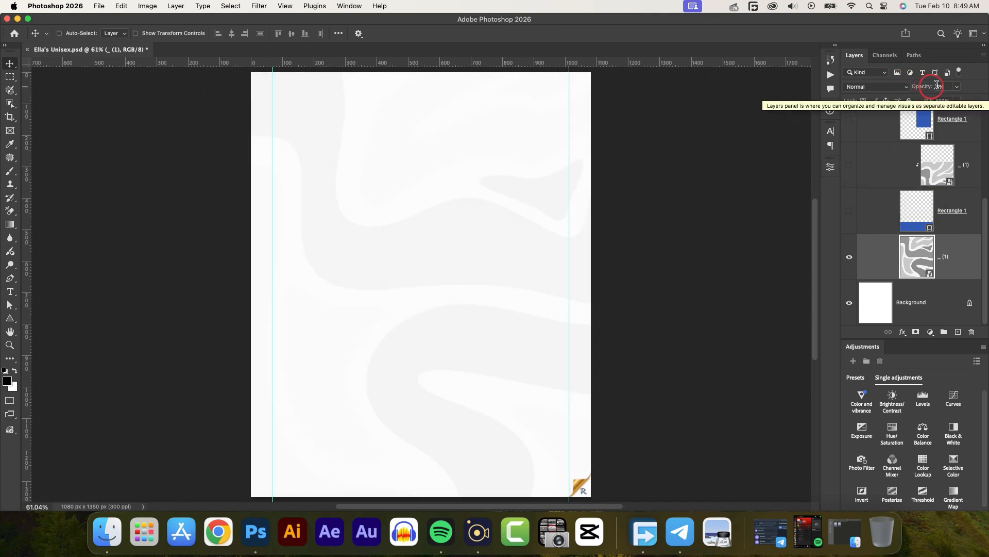
pyautogui.click(899, 88)
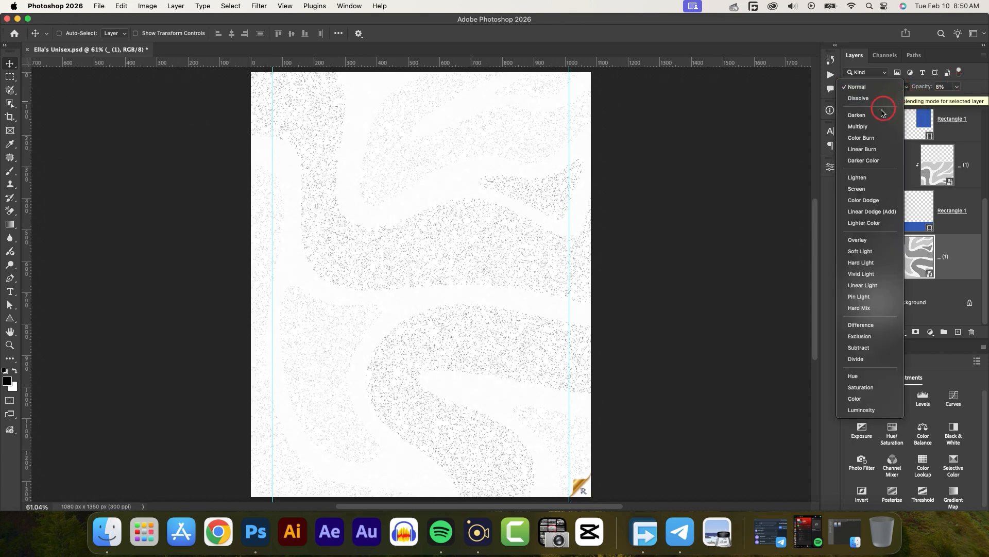
pyautogui.click(869, 127)
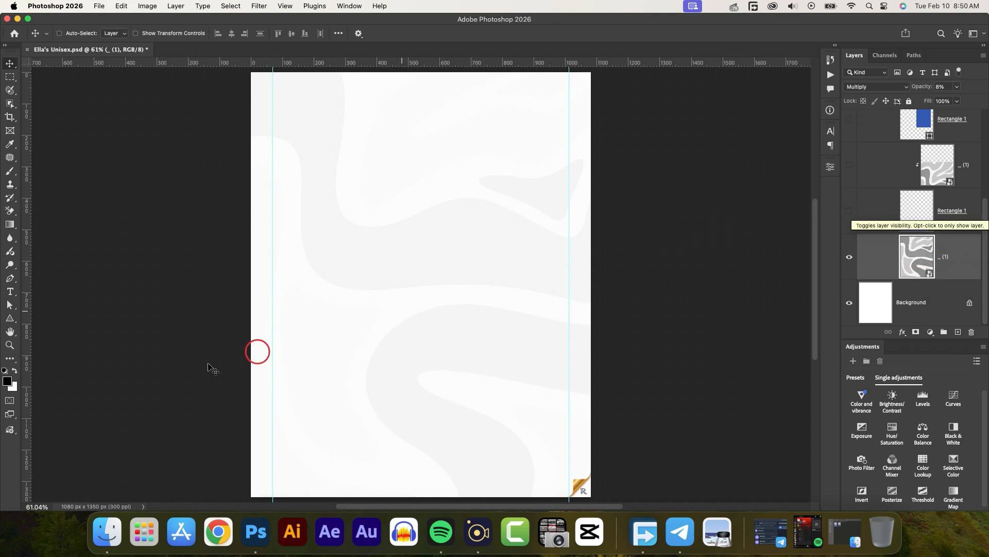
pyautogui.click(9, 318)
pyautogui.click(70, 318)
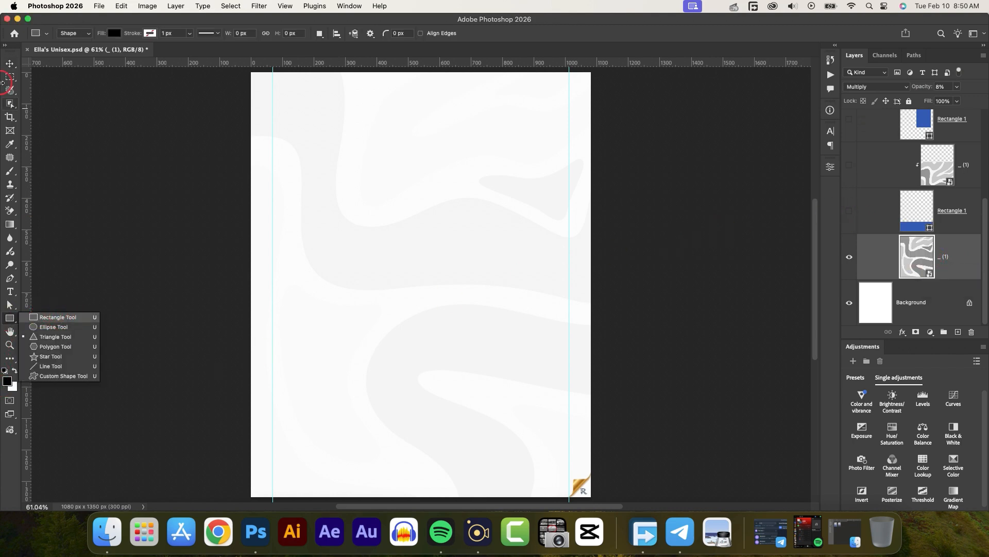
pyautogui.click(11, 64)
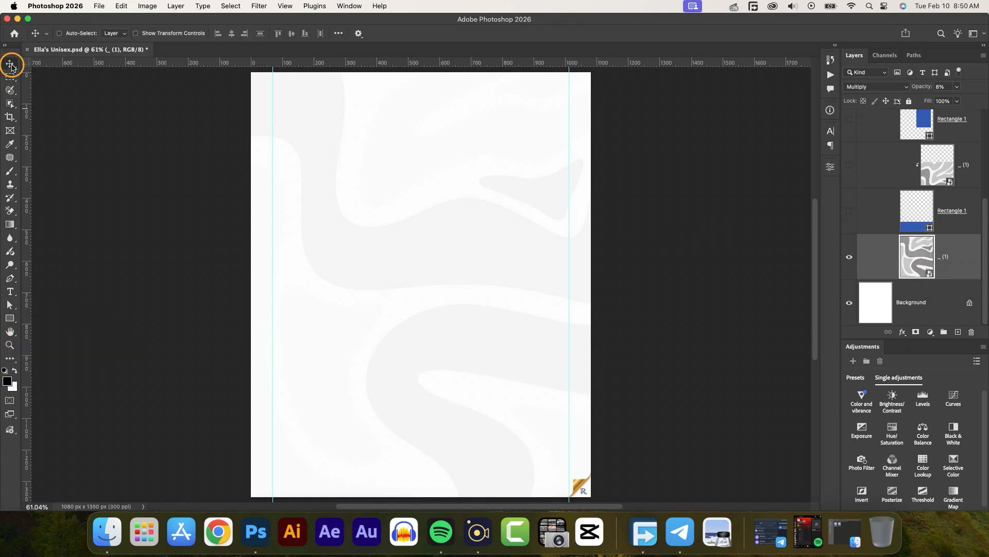
# Show the blue rectangle band across the canvas bottom with its clipped wavy pattern, and check the band's fill colour code.
pyautogui.click(849, 211)
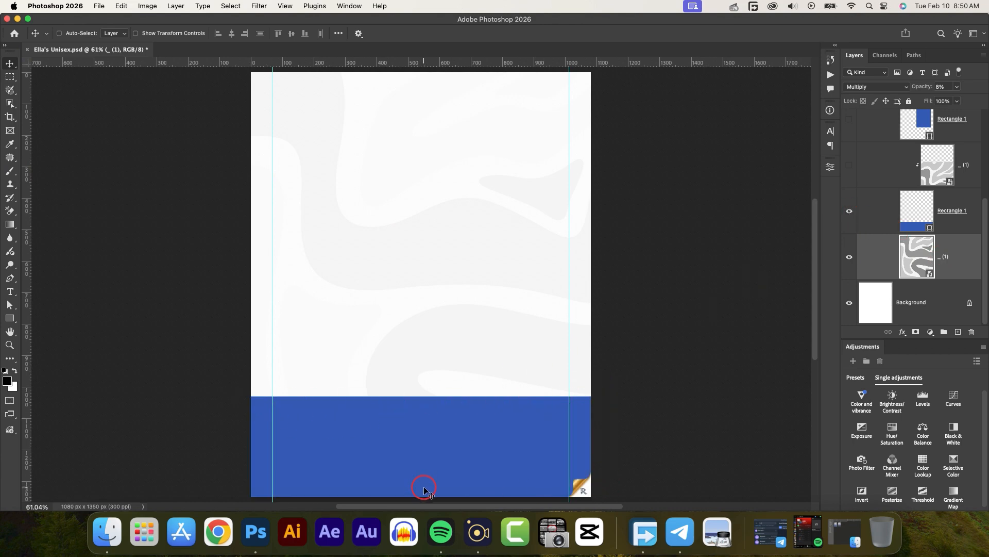
pyautogui.doubleClick(931, 227)
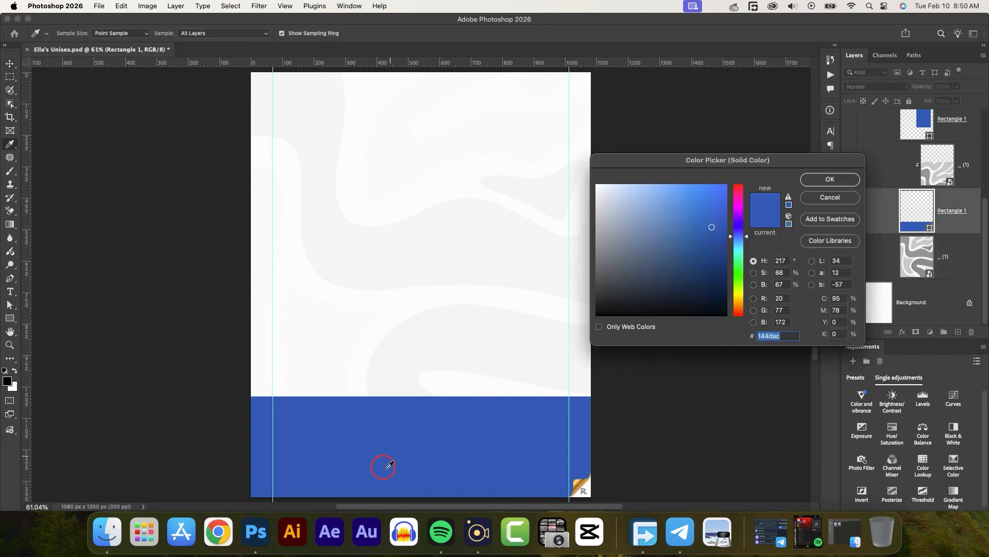
pyautogui.click(786, 334)
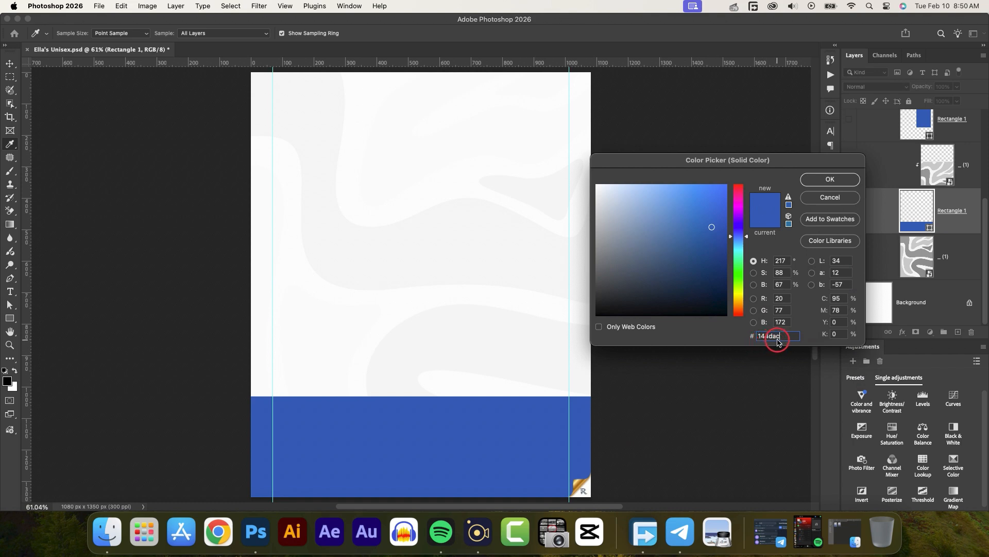
pyautogui.click(831, 181)
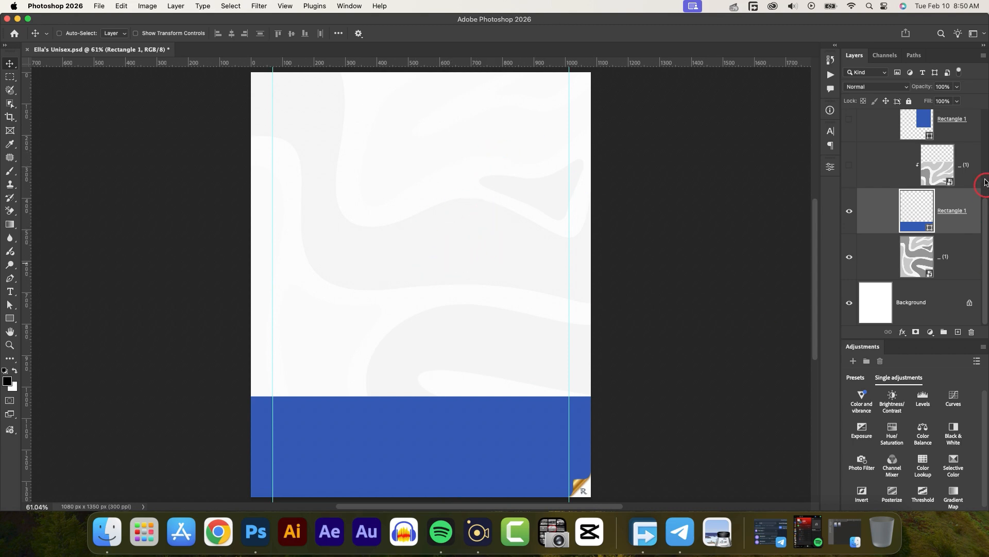
pyautogui.click(956, 171)
pyautogui.click(849, 165)
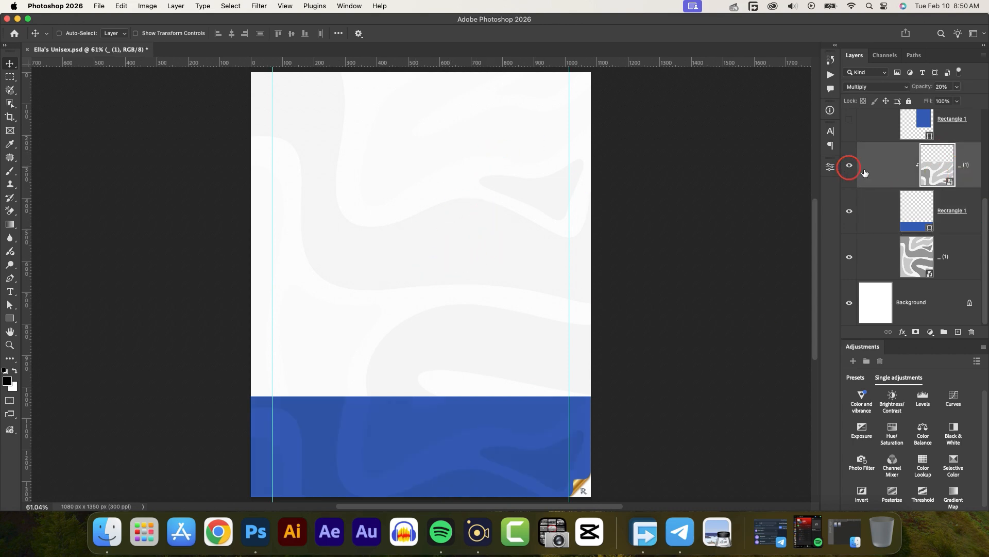
# Release the clipping mask of the wavy pattern above the bottom blue band and recreate it.
pyautogui.rightClick(965, 166)
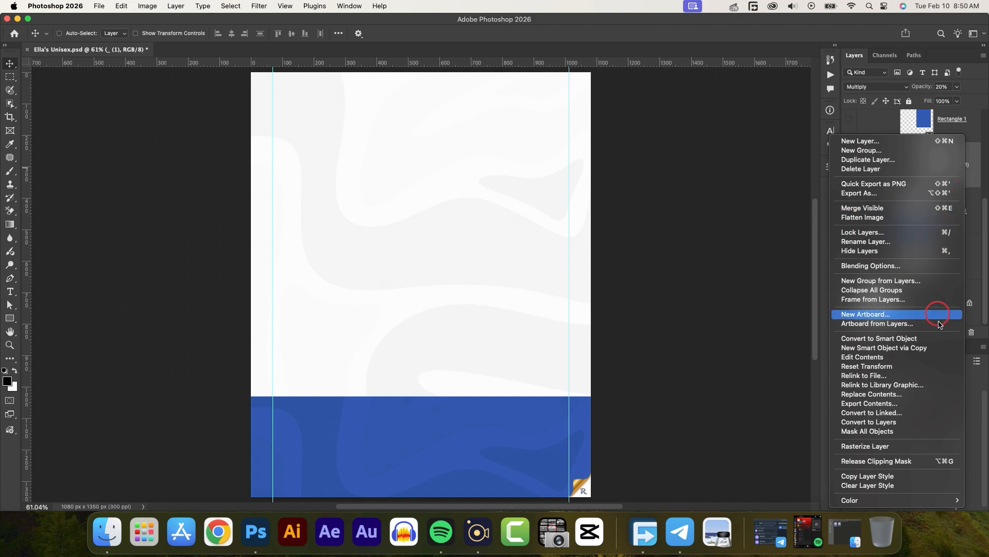
pyautogui.click(909, 460)
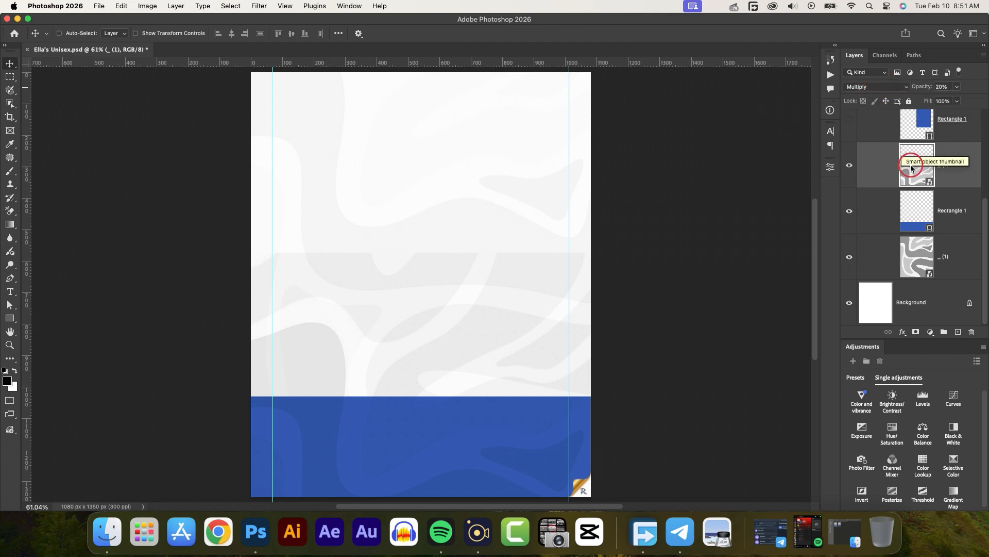
pyautogui.rightClick(950, 170)
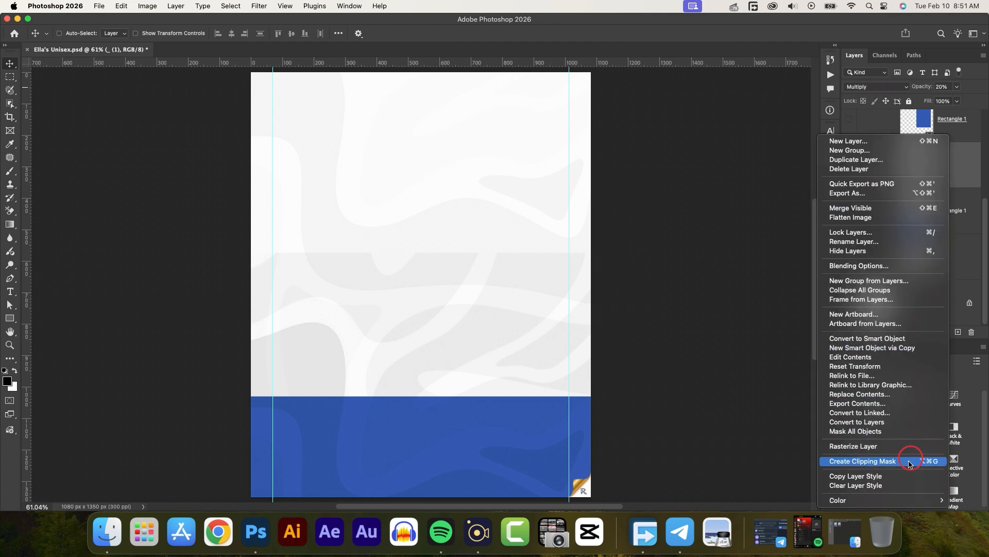
pyautogui.click(862, 461)
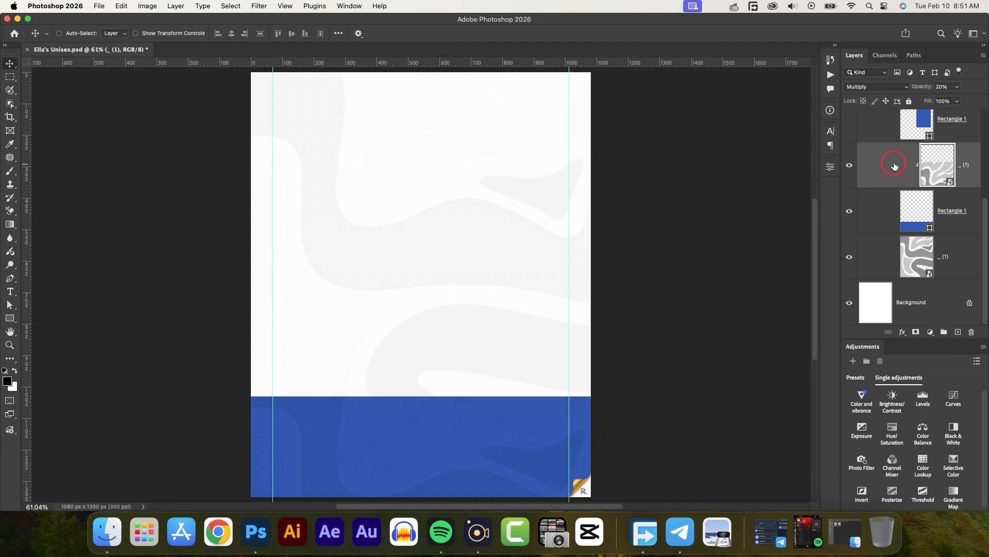
# Show the tall upper blue rectangle and its clipped wavy pattern layer, and collapse the Shapes group.
pyautogui.scroll(3, 938, 196)
pyautogui.scroll(1, 938, 196)
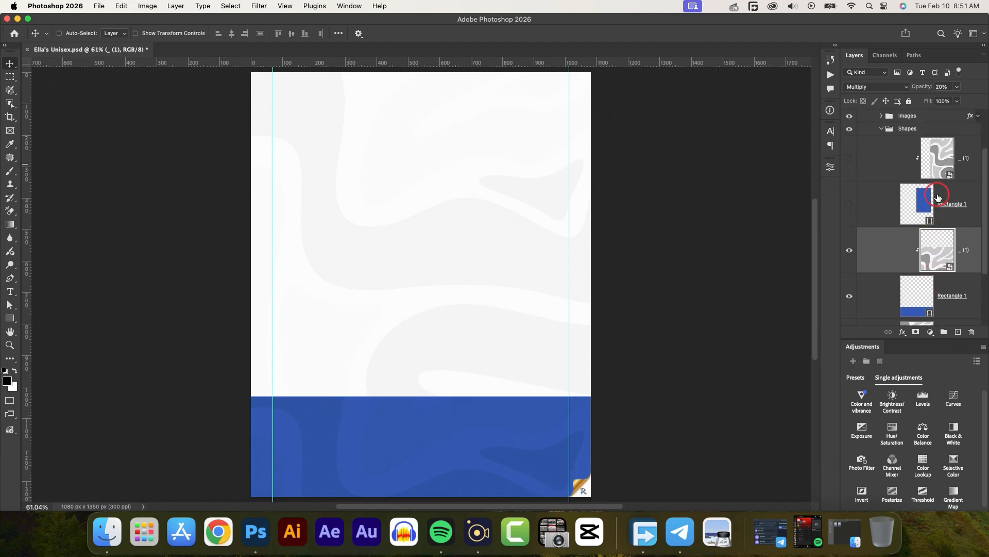
pyautogui.scroll(3, 938, 197)
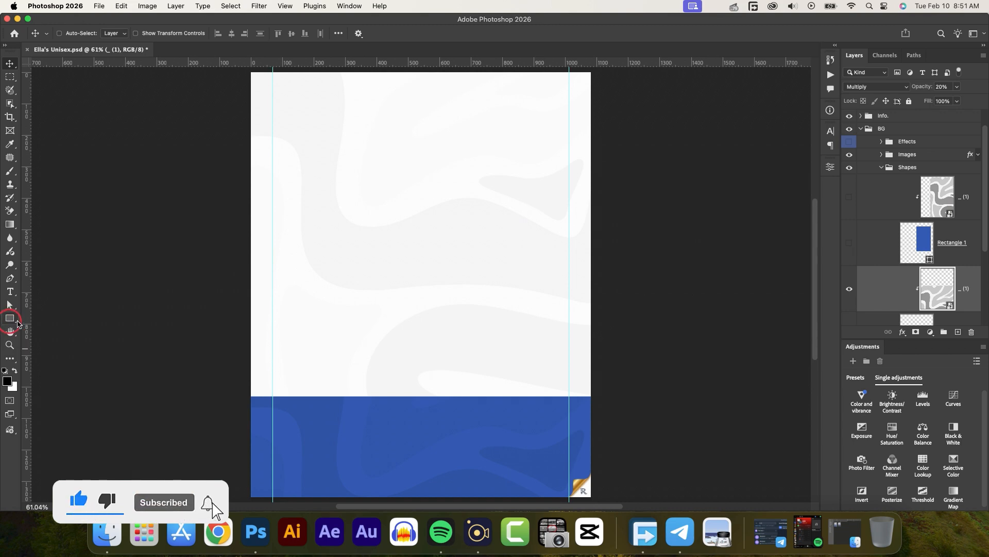
pyautogui.click(849, 243)
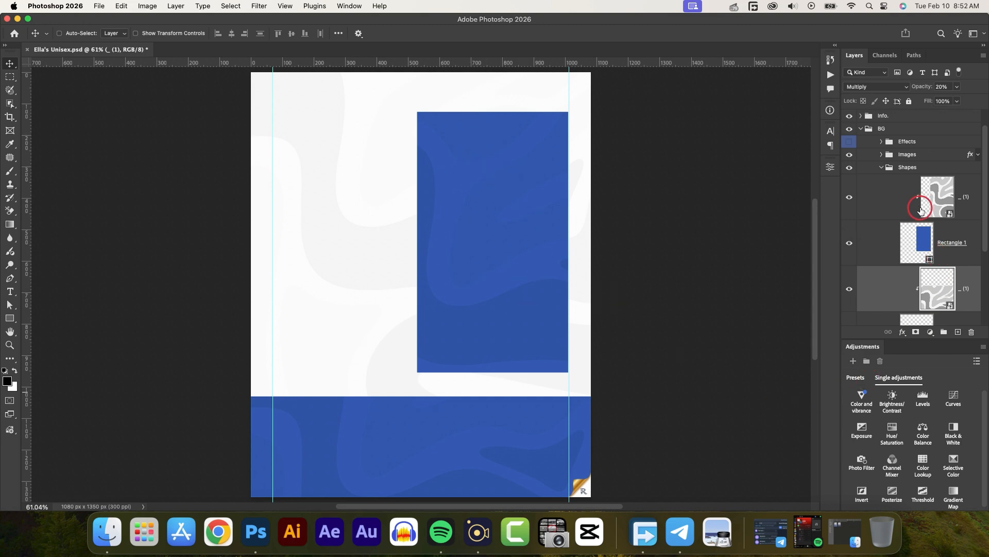
pyautogui.scroll(-3, 920, 210)
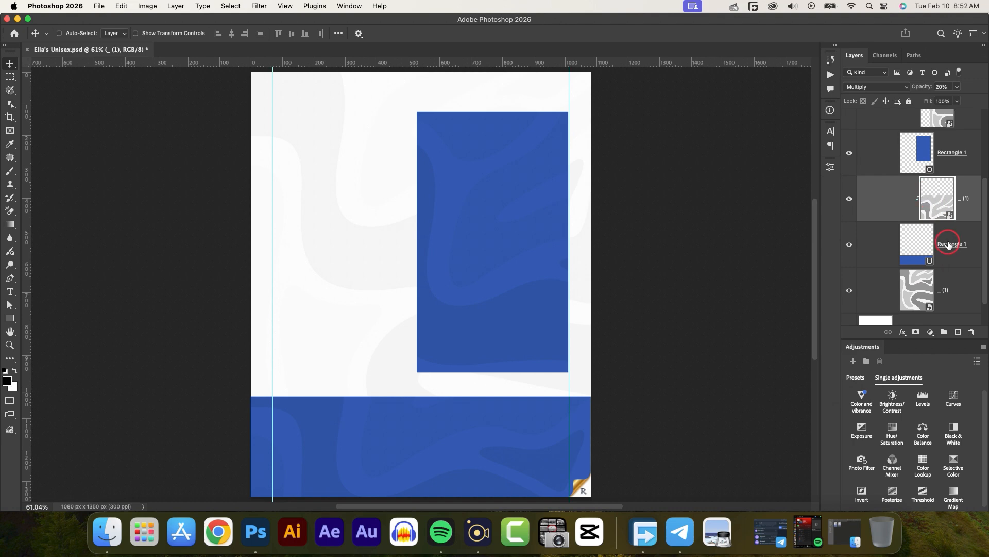
pyautogui.scroll(4, 946, 216)
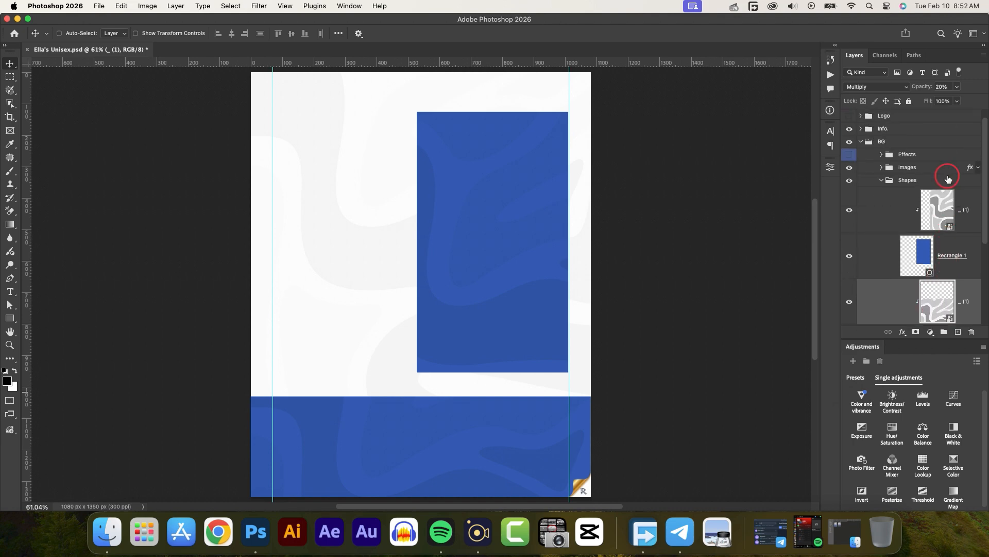
pyautogui.click(881, 181)
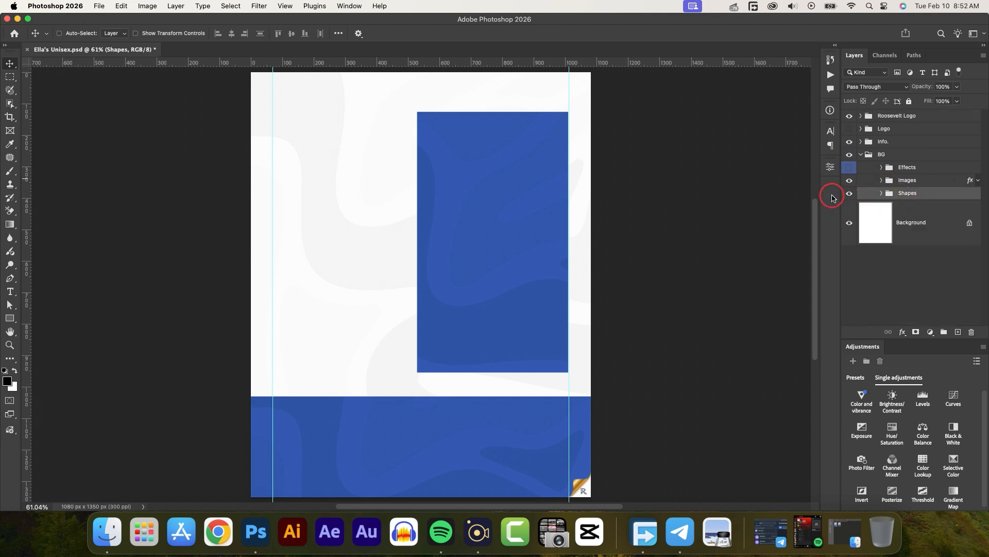
# Toggle the visibility of the Shapes group off and on to compare the canvas with and without it.
pyautogui.click(849, 195)
pyautogui.click(849, 195)
pyautogui.click(849, 195)
pyautogui.click(849, 195)
# Expand the Images group and its R subgroup, and show Group 3, Group 2 and Group 1 of product photos.
pyautogui.click(881, 180)
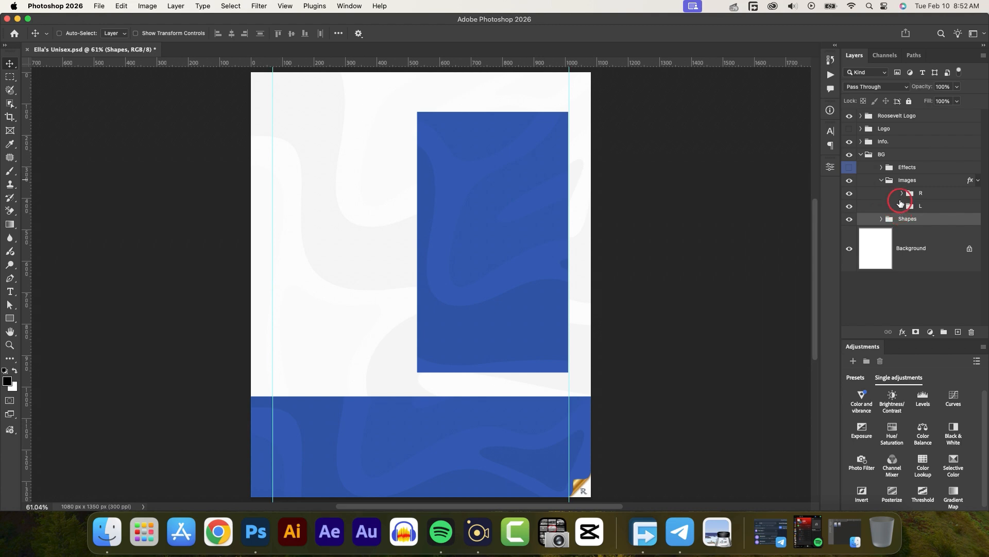
pyautogui.click(903, 194)
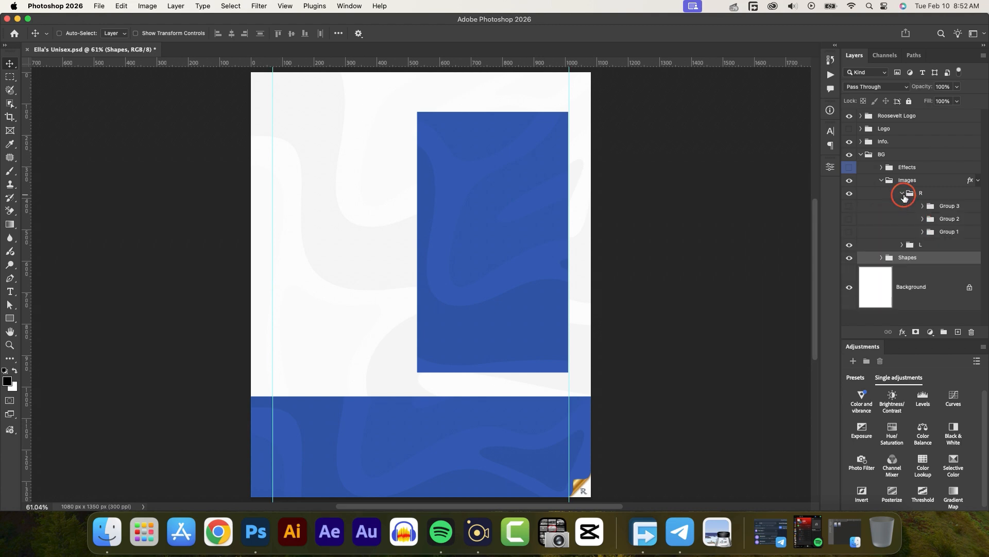
pyautogui.click(849, 205)
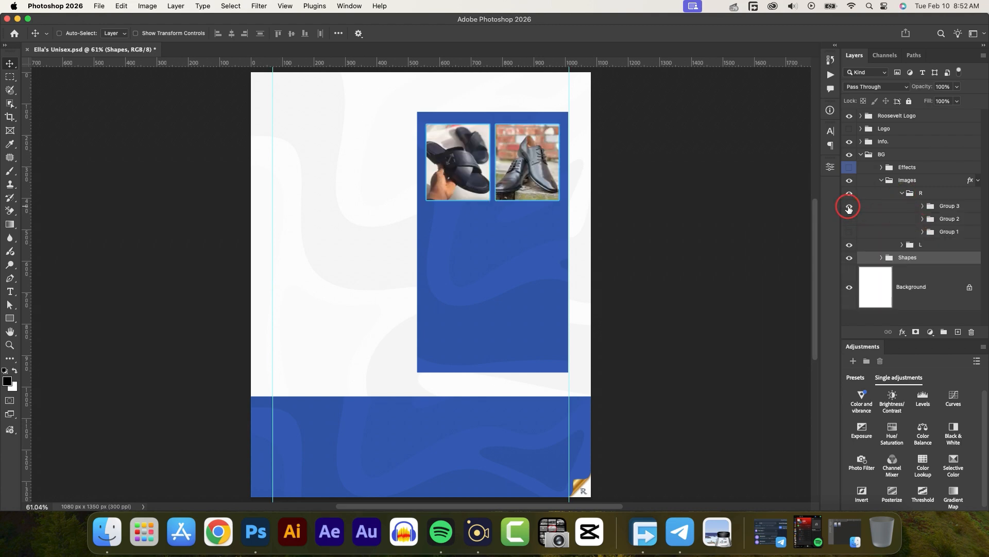
pyautogui.click(849, 219)
pyautogui.click(849, 232)
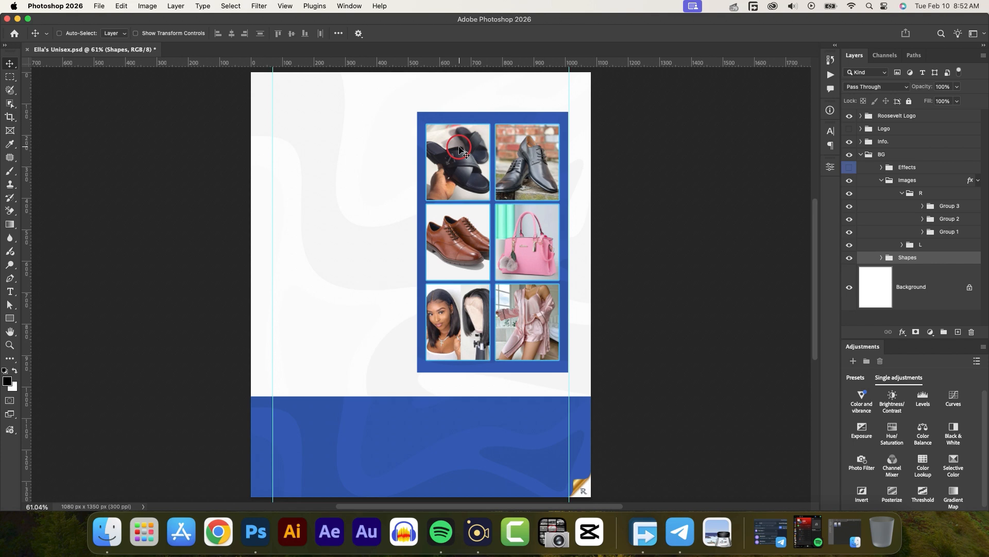
# Expand Group 3 with the layer list widened to show layer names, and check Rectangle 2 by toggling its visibility.
pyautogui.click(922, 205)
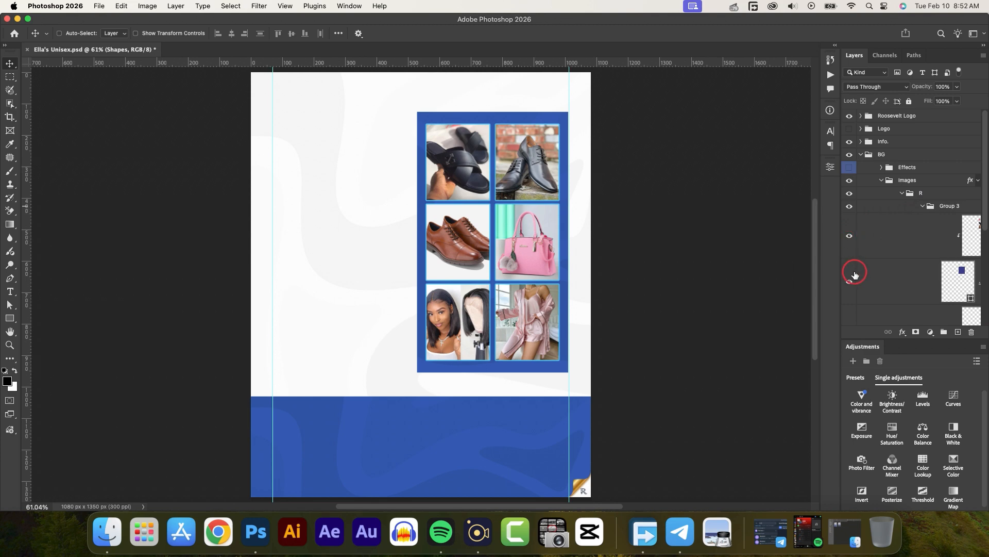
pyautogui.moveTo(841, 262); pyautogui.dragTo(767, 262)
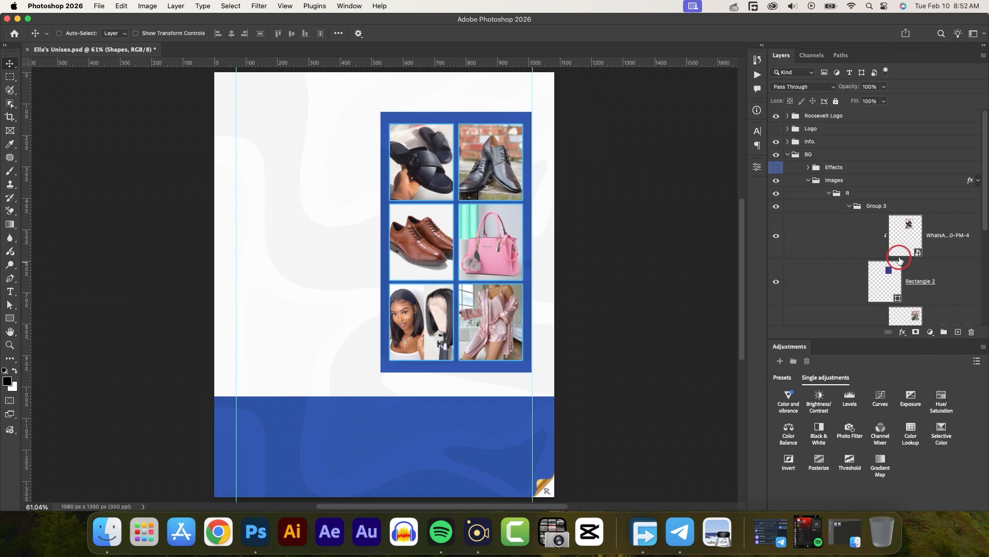
pyautogui.scroll(-1, 899, 259)
pyautogui.click(776, 255)
pyautogui.click(776, 256)
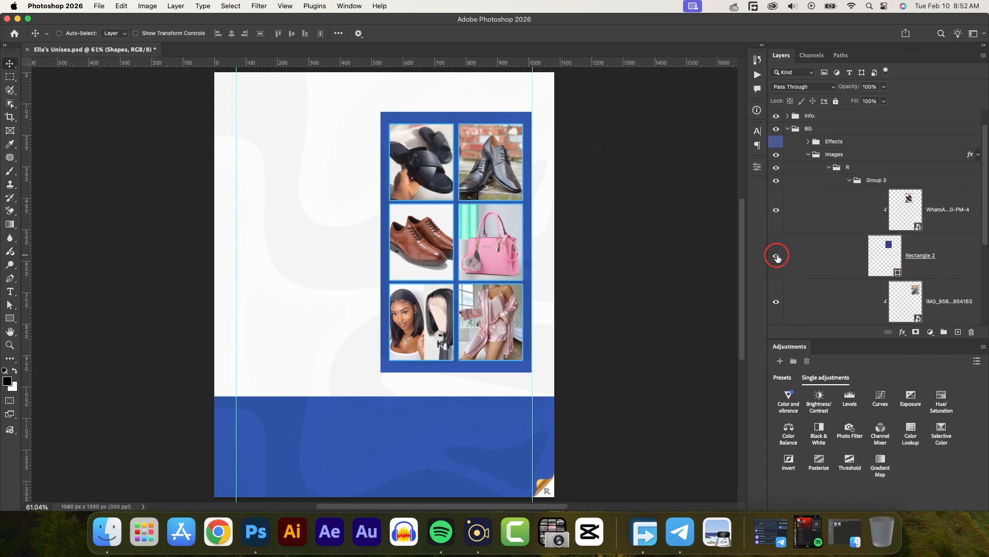
# Hide the sandals photo clipped to Rectangle 2 and examine the placeholder rectangle beneath it up close.
pyautogui.click(776, 210)
pyautogui.click(408, 201)
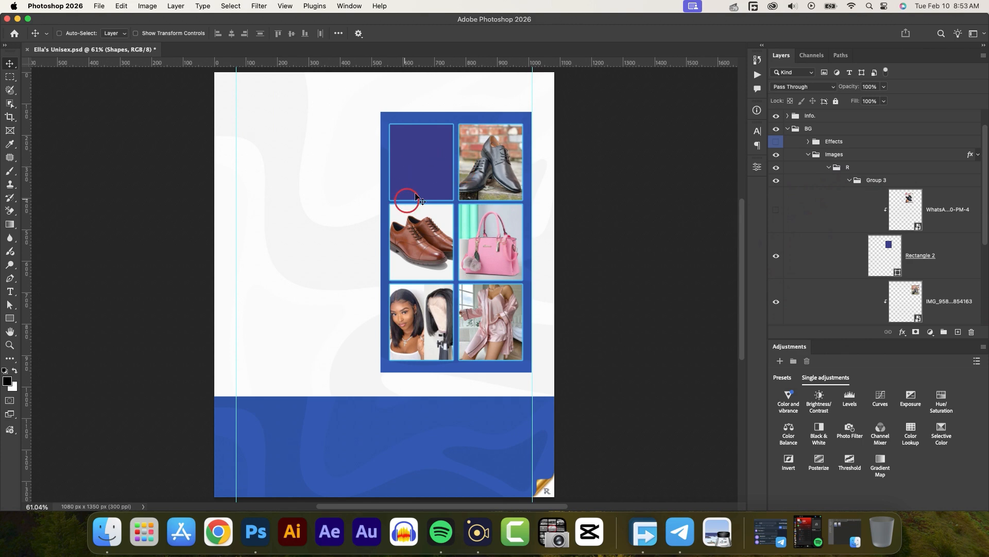
pyautogui.scroll(4, 435, 110)
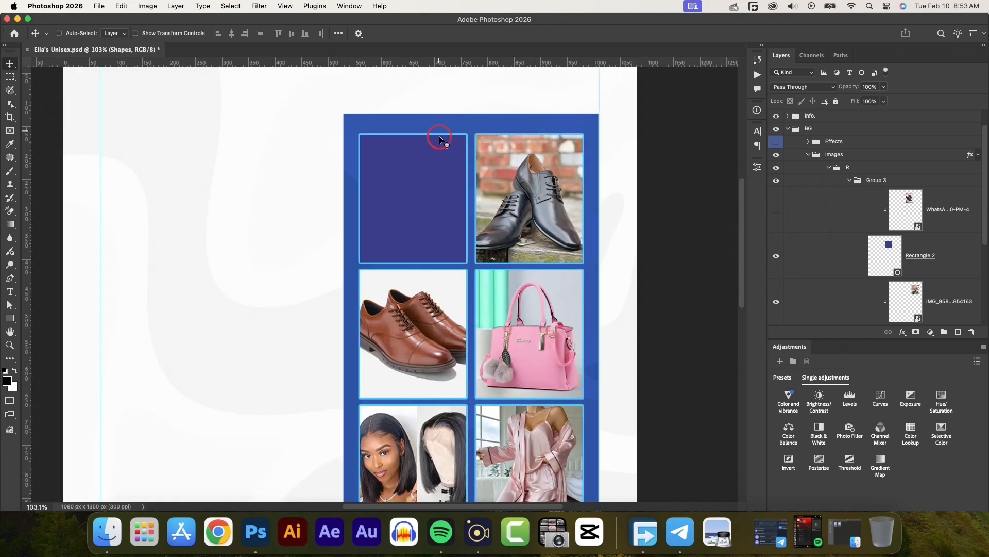
# Reveal the Images group's effects, toggle them to compare the photos with and without the stroke, and leave them hidden.
pyautogui.click(953, 251)
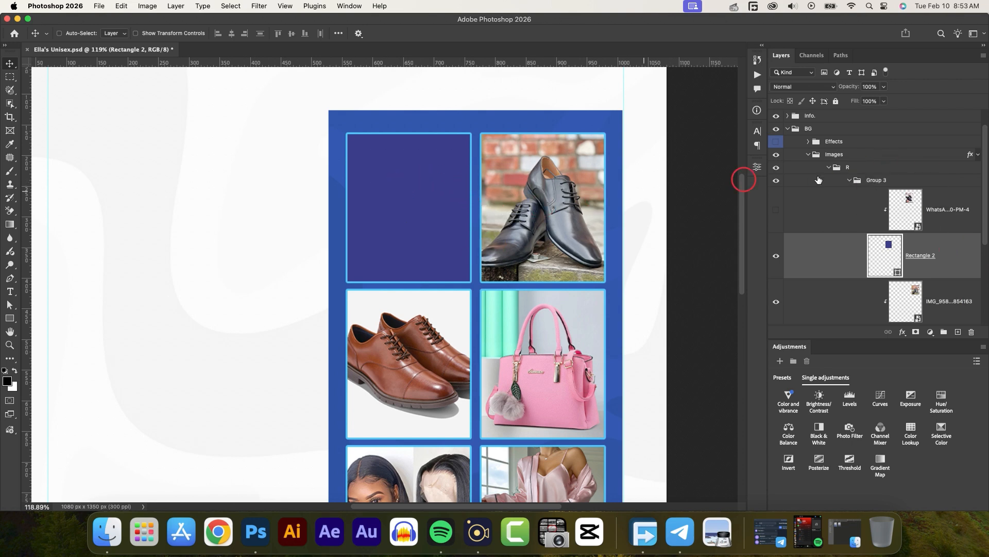
pyautogui.click(979, 155)
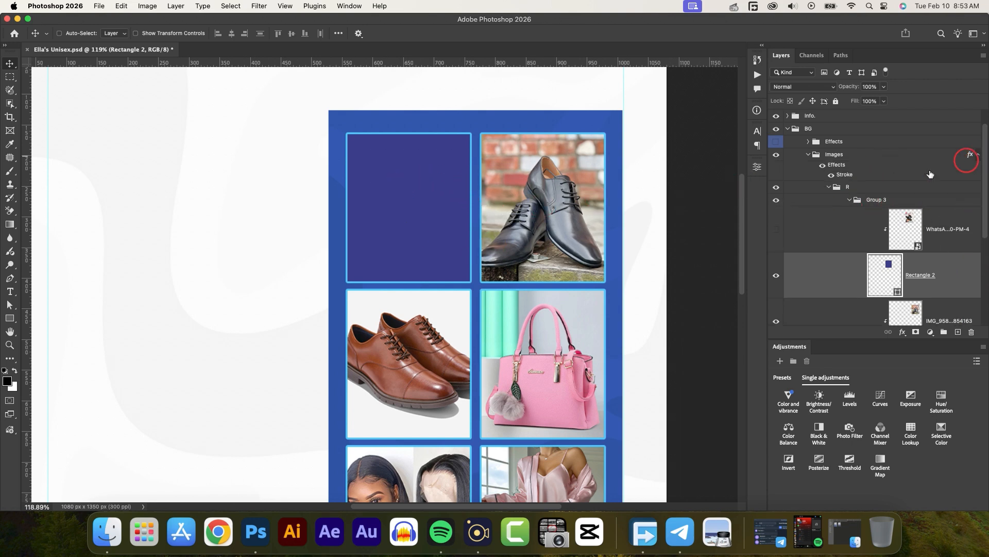
pyautogui.click(822, 168)
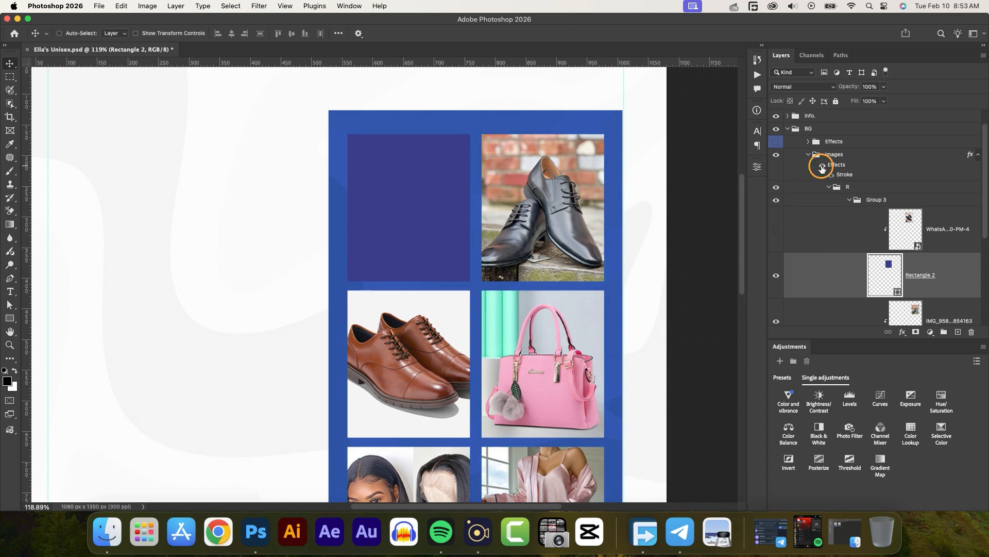
pyautogui.click(822, 168)
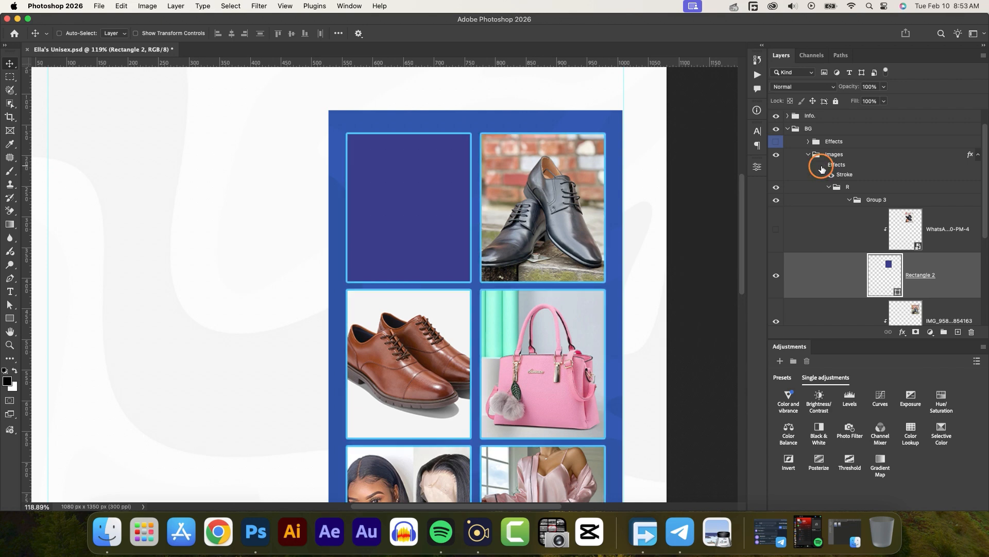
pyautogui.click(821, 168)
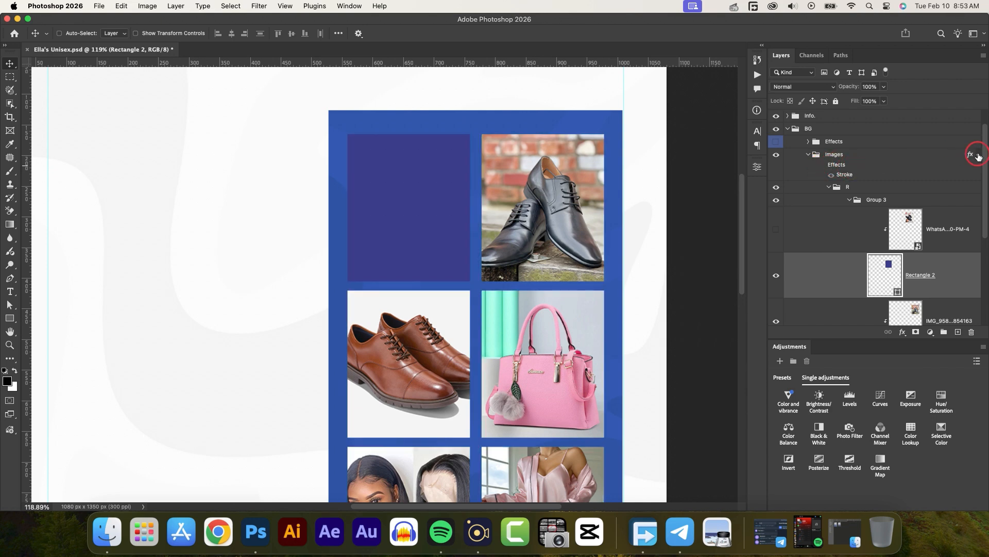
pyautogui.click(979, 156)
# Show the sandals photo in Group 3 again, and toggle the black dress shoes photo off and on to check its placeholder.
pyautogui.scroll(-3, 580, 248)
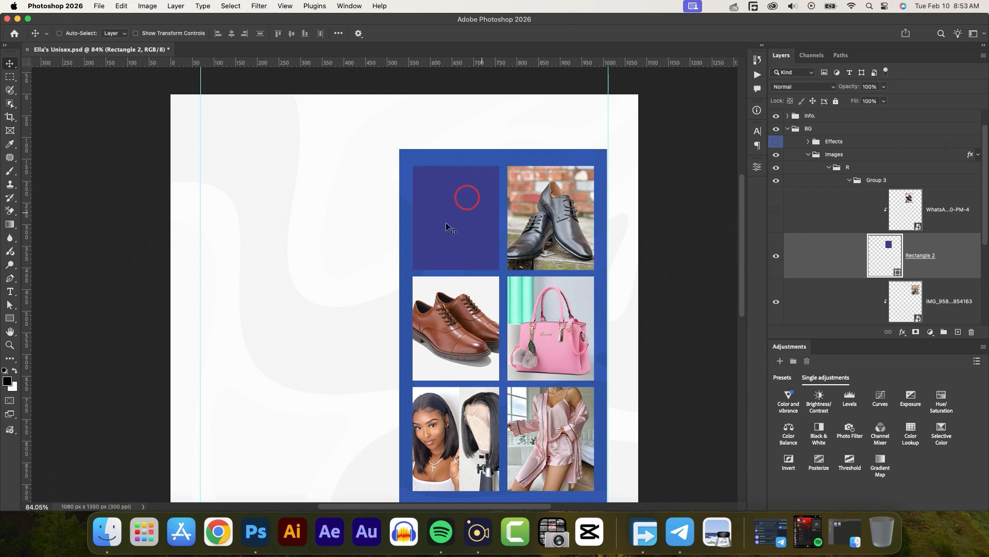
pyautogui.click(775, 210)
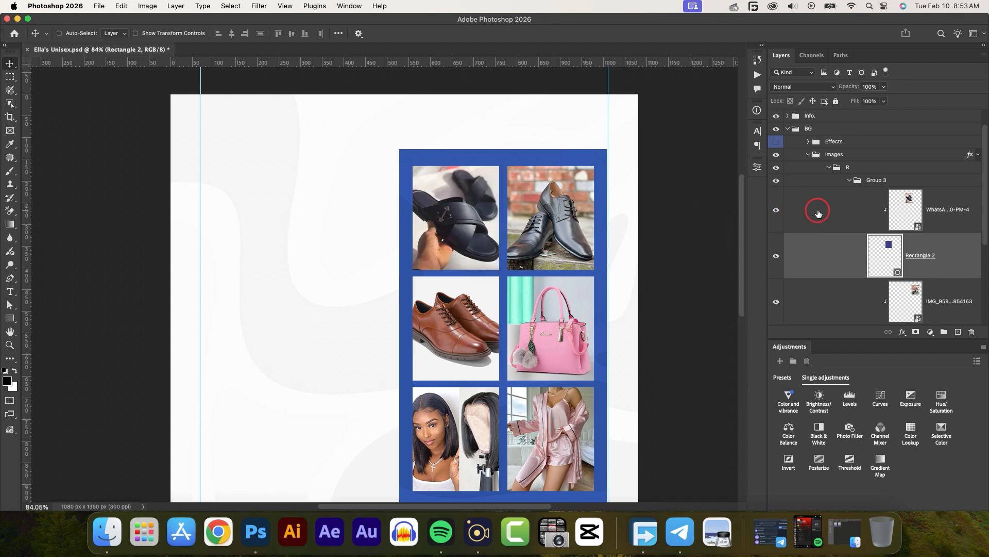
pyautogui.scroll(-4, 817, 210)
pyautogui.click(776, 213)
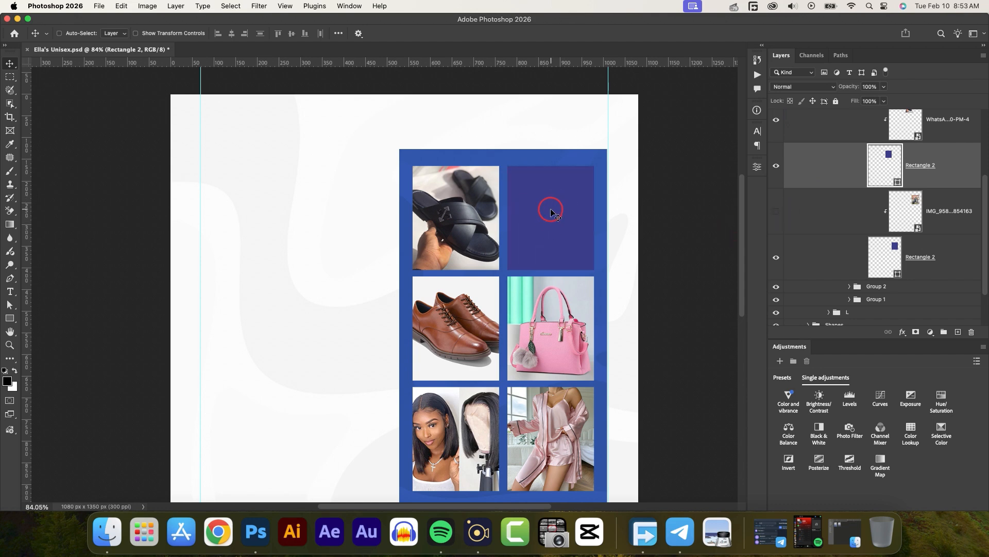
pyautogui.scroll(3, 896, 208)
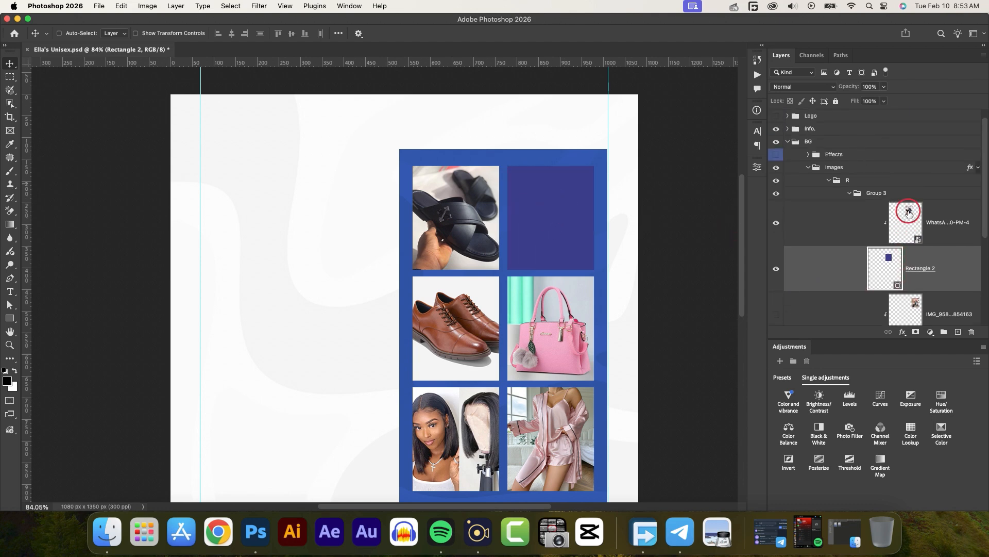
pyautogui.click(776, 276)
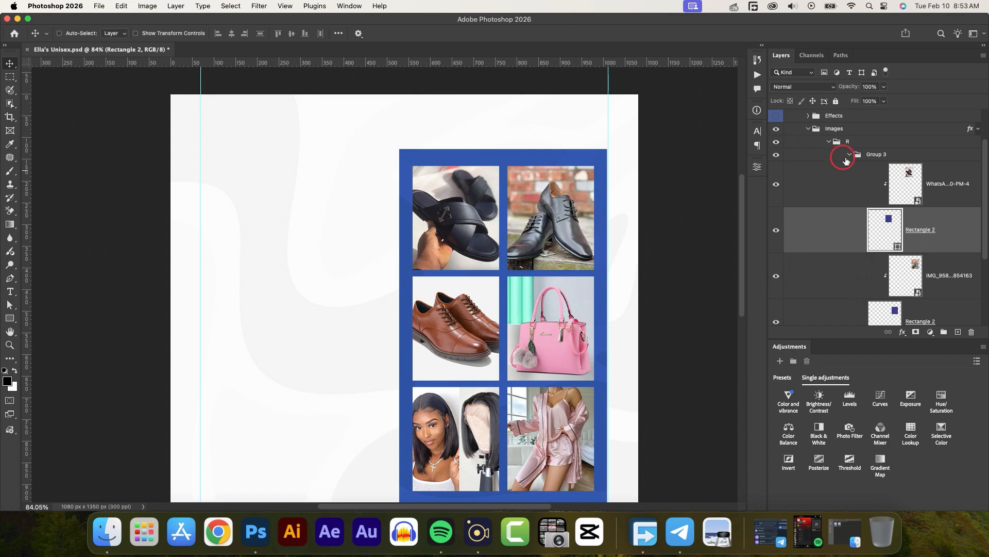
# Collapse Group 3 and the R group, and toggle R's visibility off and on to compare the photo grid.
pyautogui.click(850, 158)
pyautogui.scroll(-5, 514, 252)
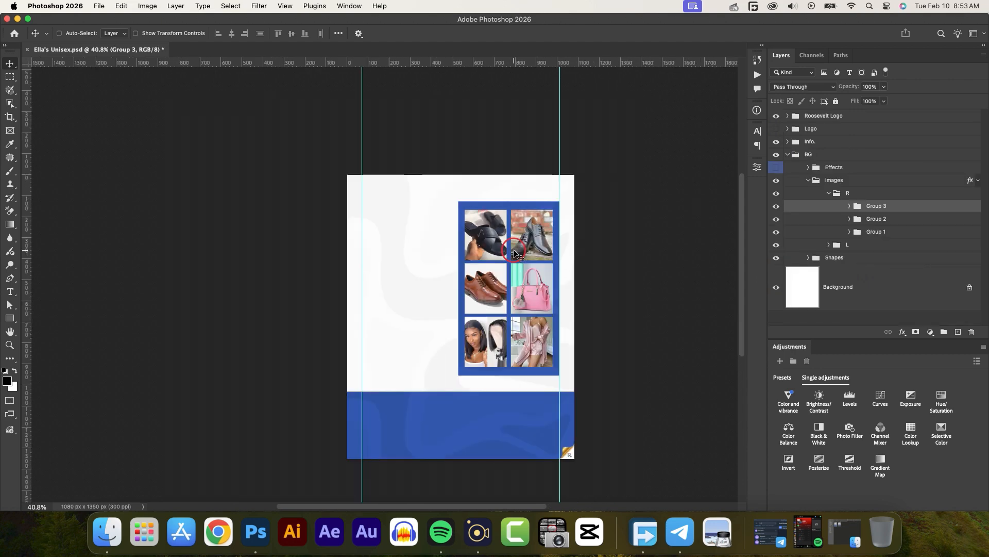
pyautogui.scroll(3, 514, 253)
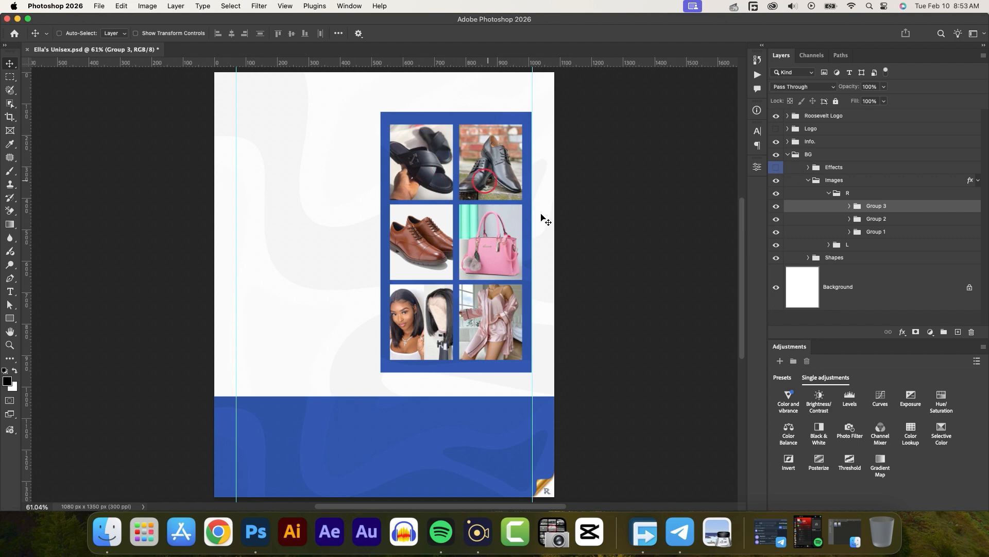
pyautogui.click(828, 193)
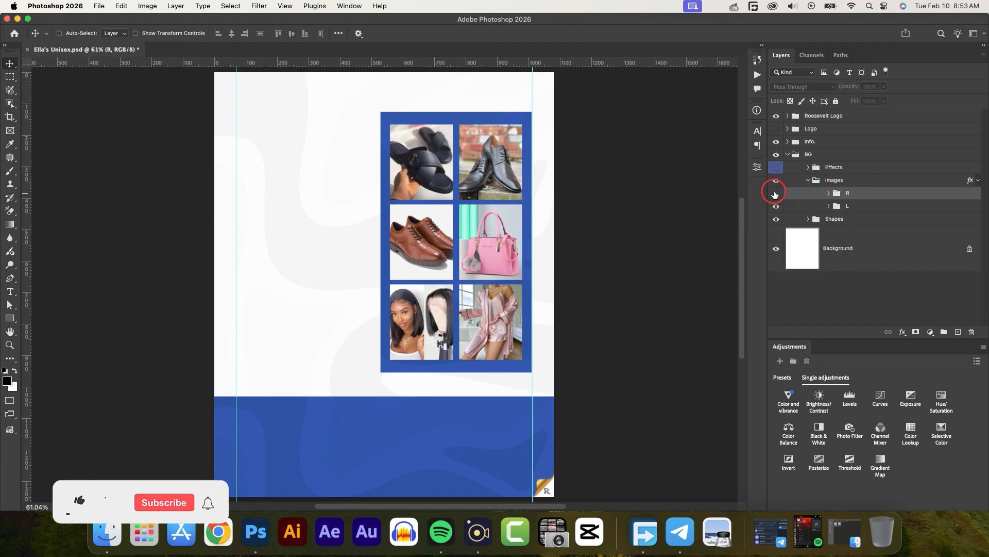
pyautogui.click(775, 193)
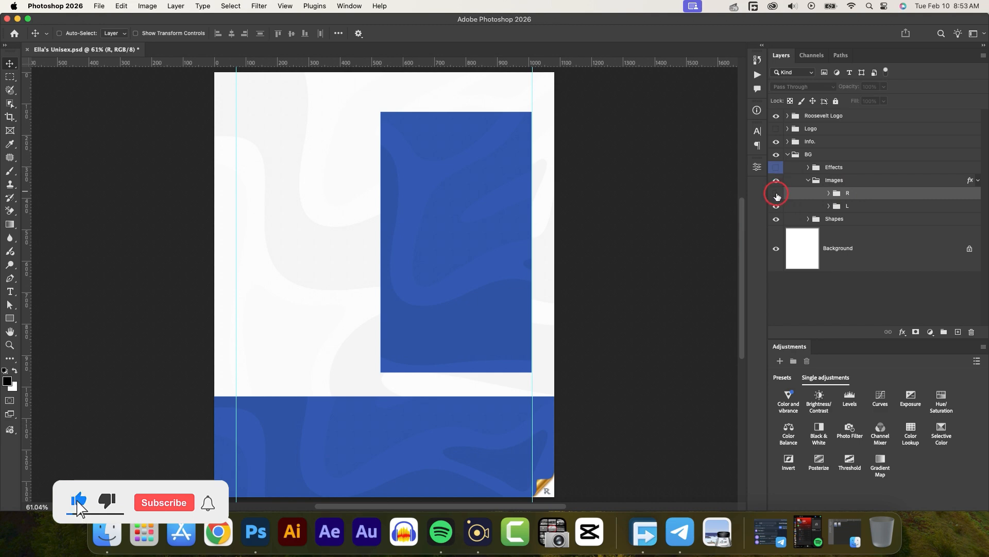
pyautogui.click(776, 194)
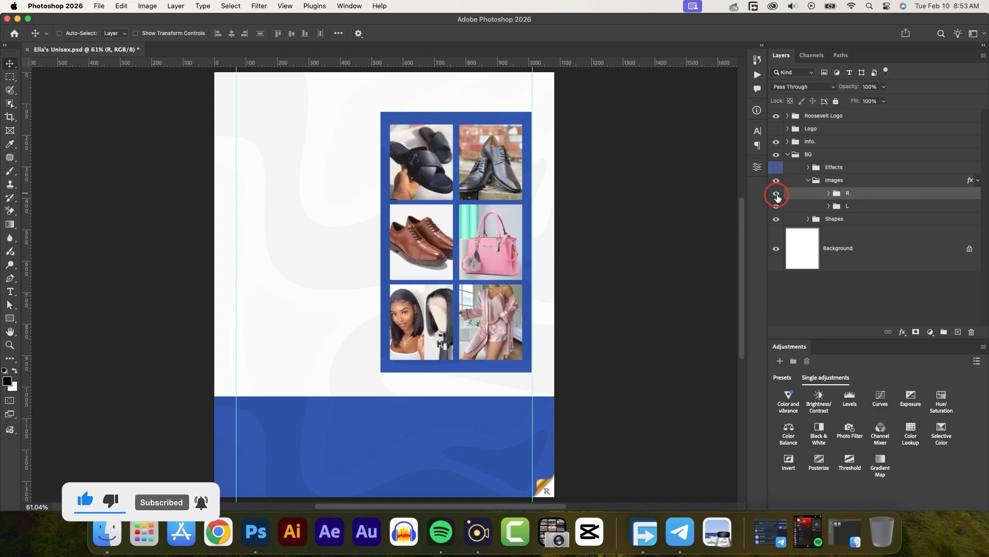
# Expand the L group, show the Rectangle 2 holding the T-shirt set, and toggle its clipped photo off and on.
pyautogui.click(829, 206)
pyautogui.scroll(-3, 831, 216)
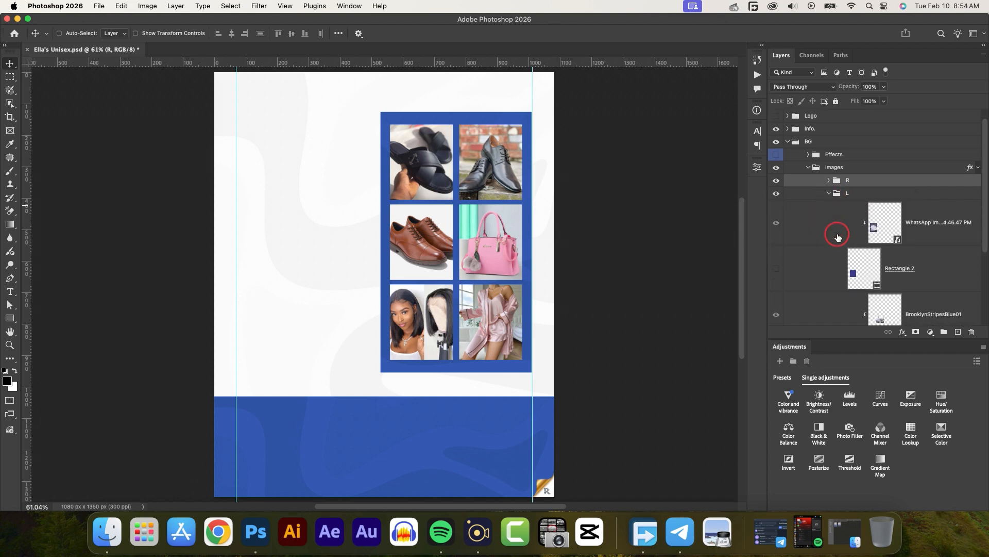
pyautogui.click(776, 231)
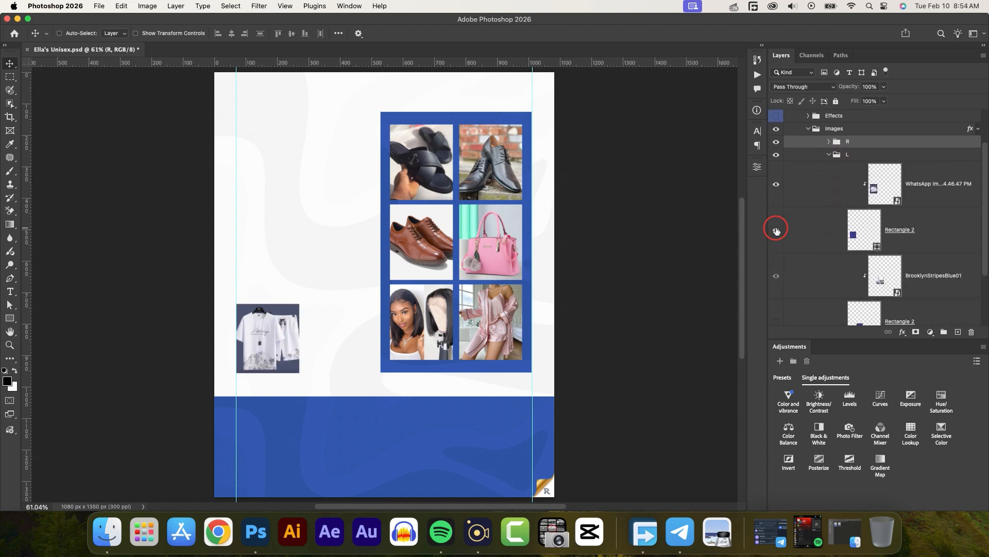
pyautogui.scroll(4, 252, 345)
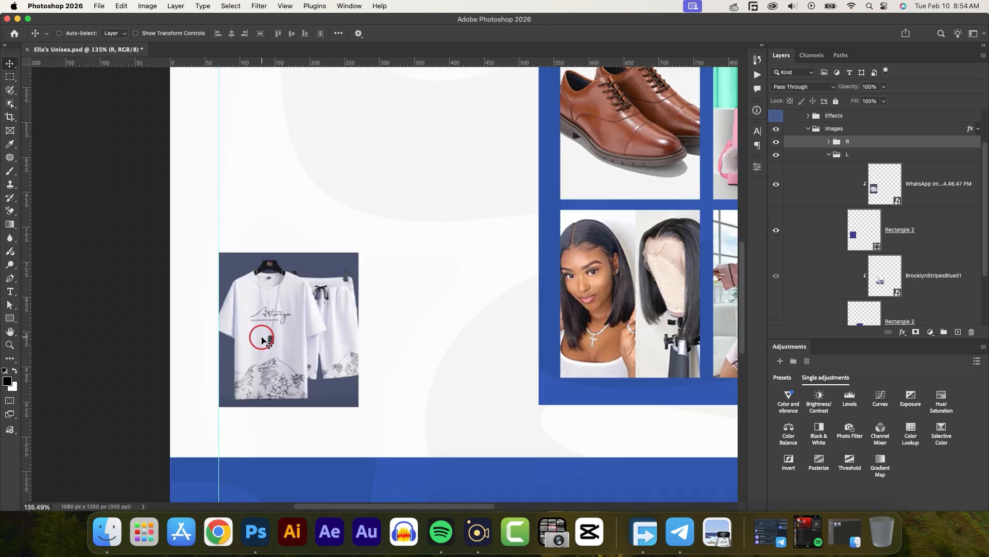
pyautogui.click(777, 185)
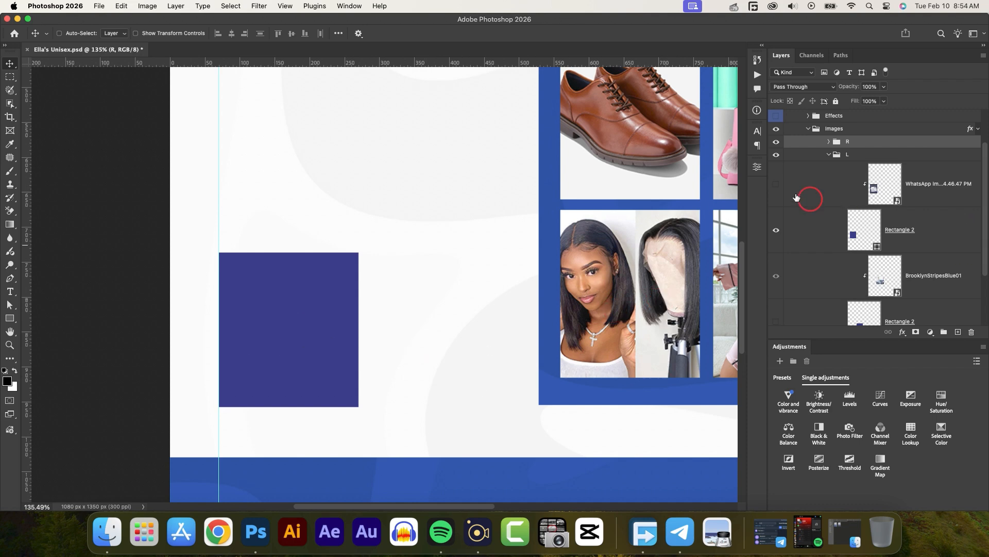
pyautogui.click(776, 185)
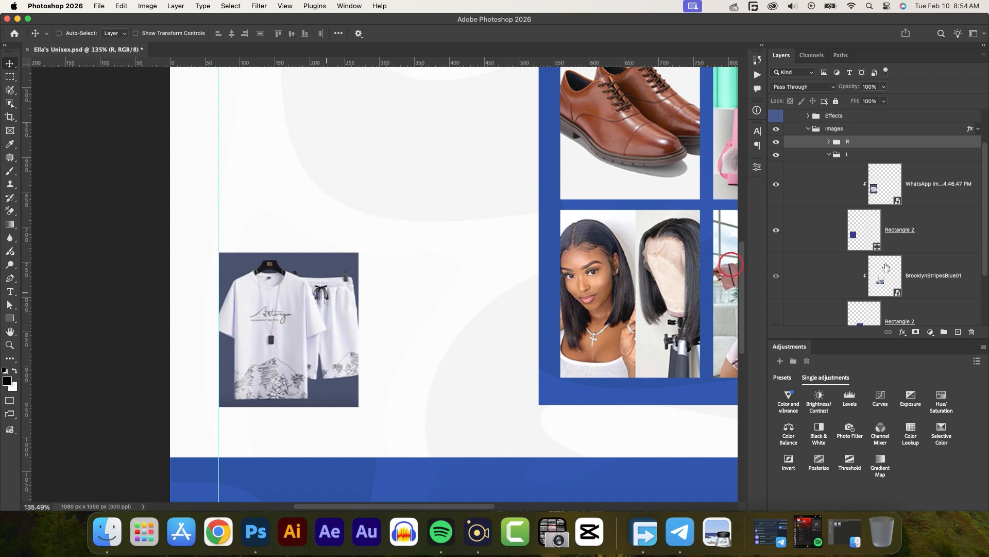
# Show the second Rectangle 2 in the L group and nudge the clipped BrooklynStripesBlue01 photo down to cover the placeholder's lower edge.
pyautogui.scroll(-2, 972, 255)
pyautogui.click(778, 285)
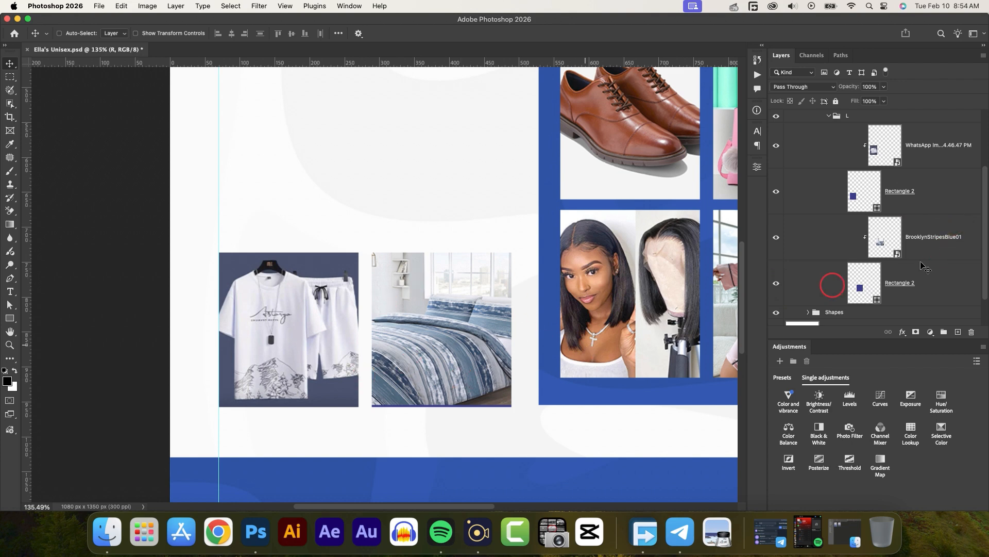
pyautogui.click(927, 245)
pyautogui.press('Down')
pyautogui.press('Down')
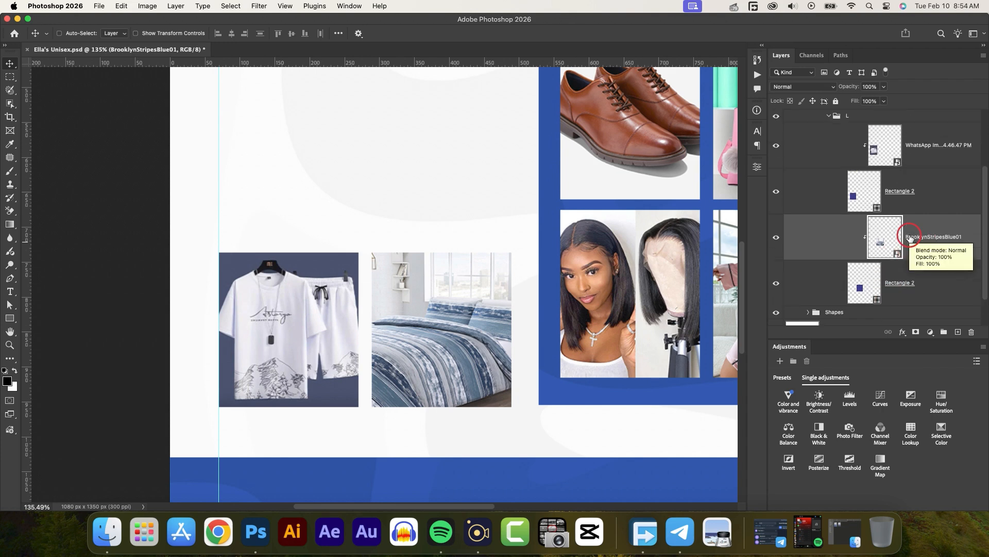
# Collapse the L and Images groups, and toggle Images off and on to compare the whole flyer with and without photos.
pyautogui.scroll(4, 909, 238)
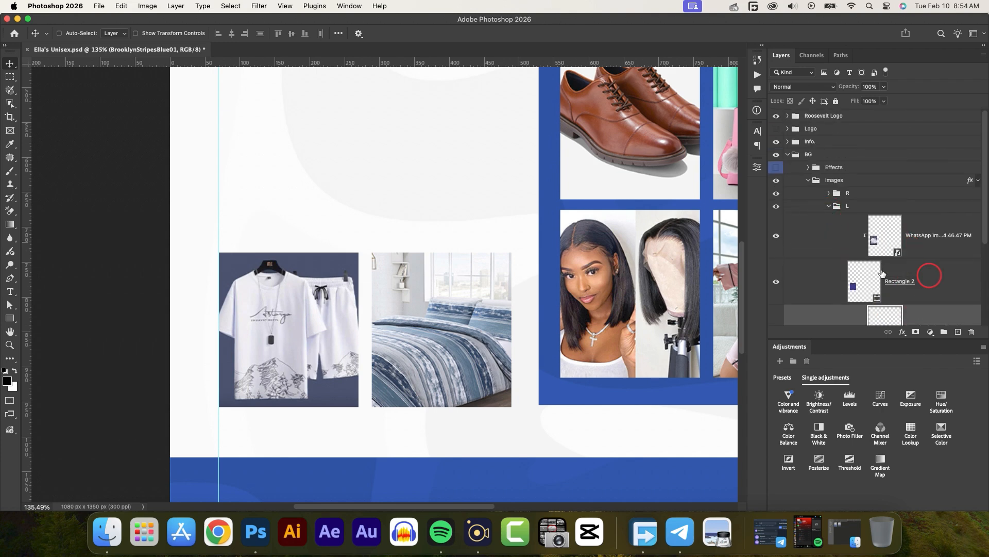
pyautogui.click(829, 207)
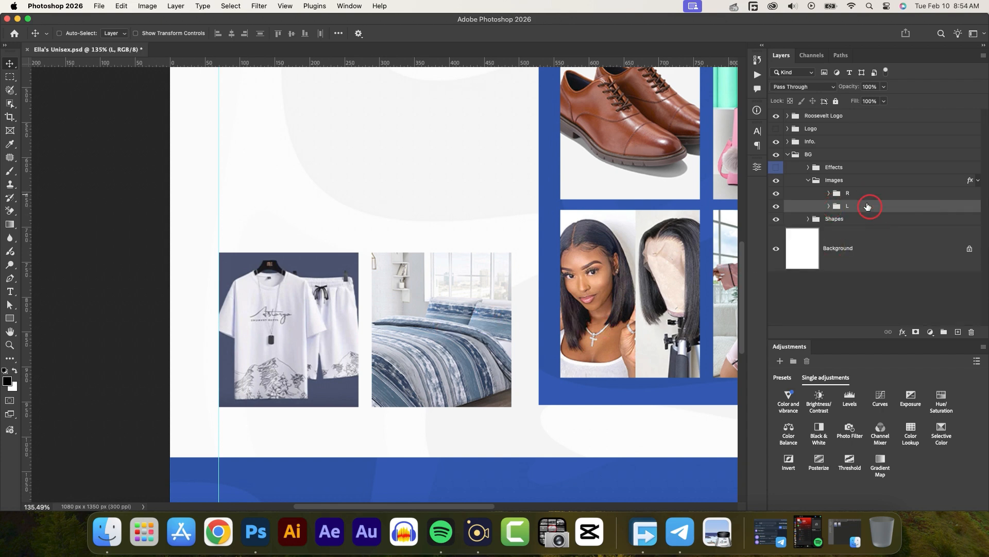
pyautogui.click(808, 181)
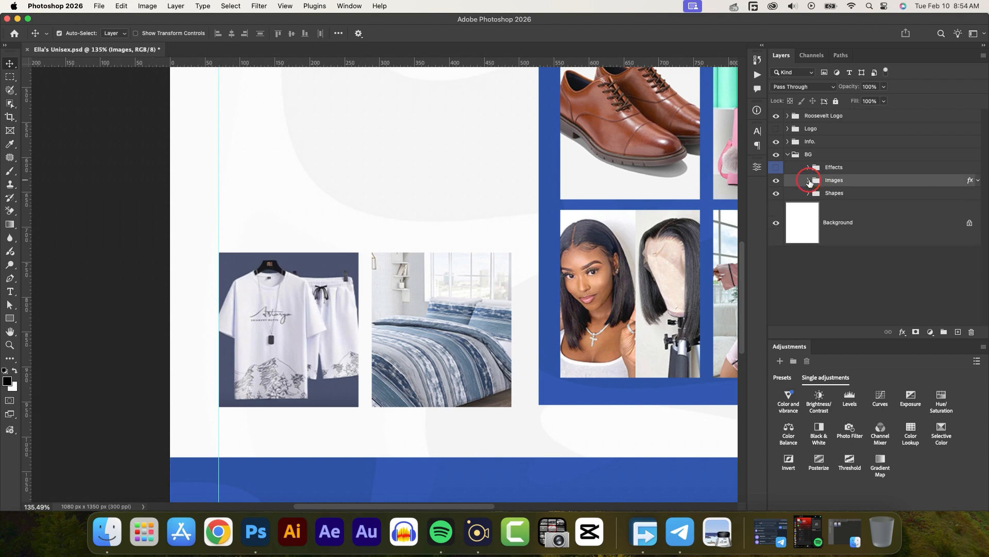
pyautogui.press('super+0')
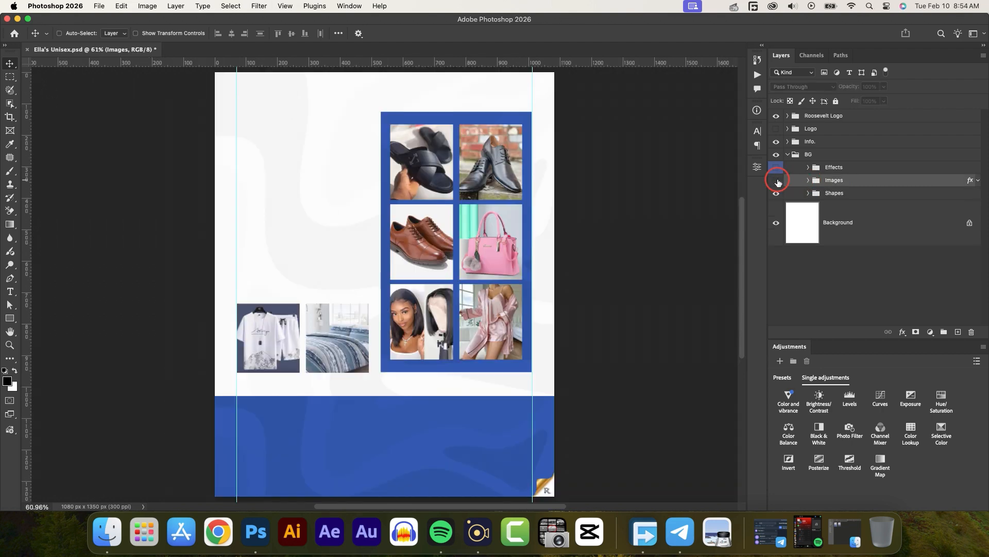
pyautogui.click(778, 182)
pyautogui.click(777, 182)
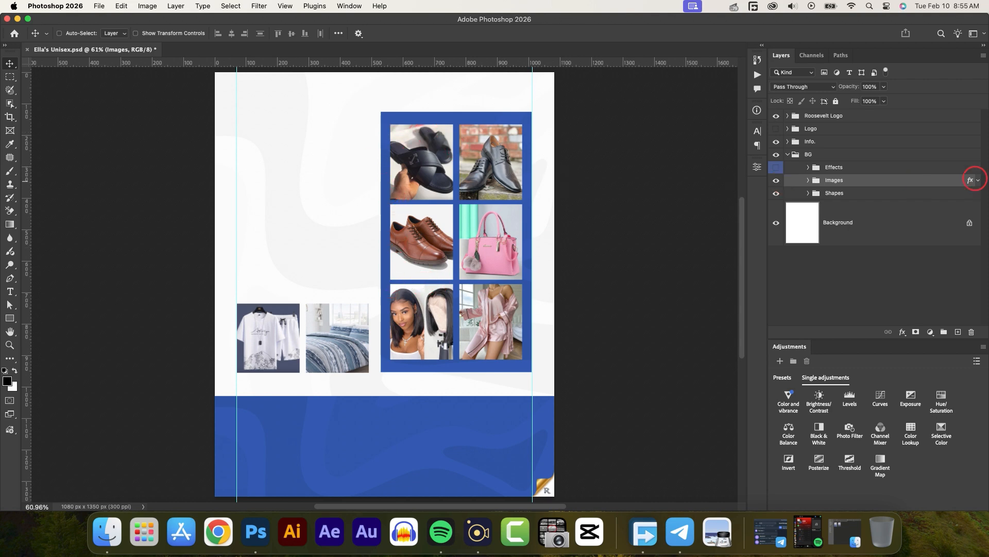
# Turn the Images group's stroke effect back on and examine the photo borders up close.
pyautogui.click(978, 181)
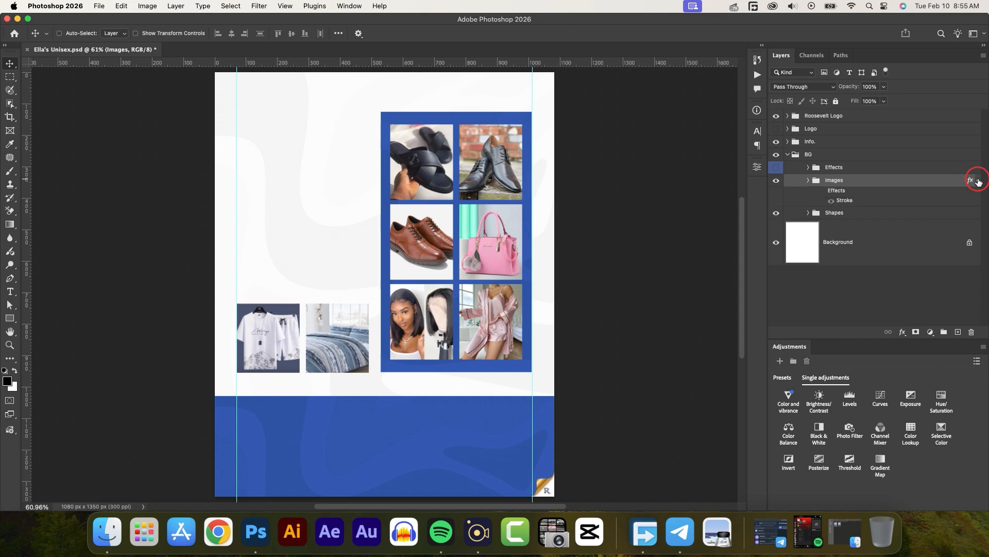
pyautogui.click(822, 191)
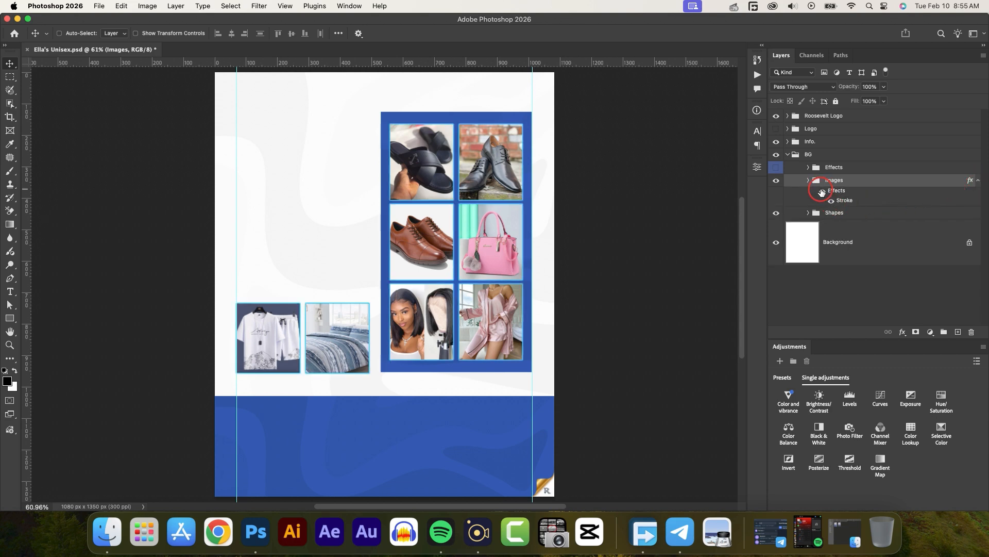
pyautogui.scroll(3, 443, 213)
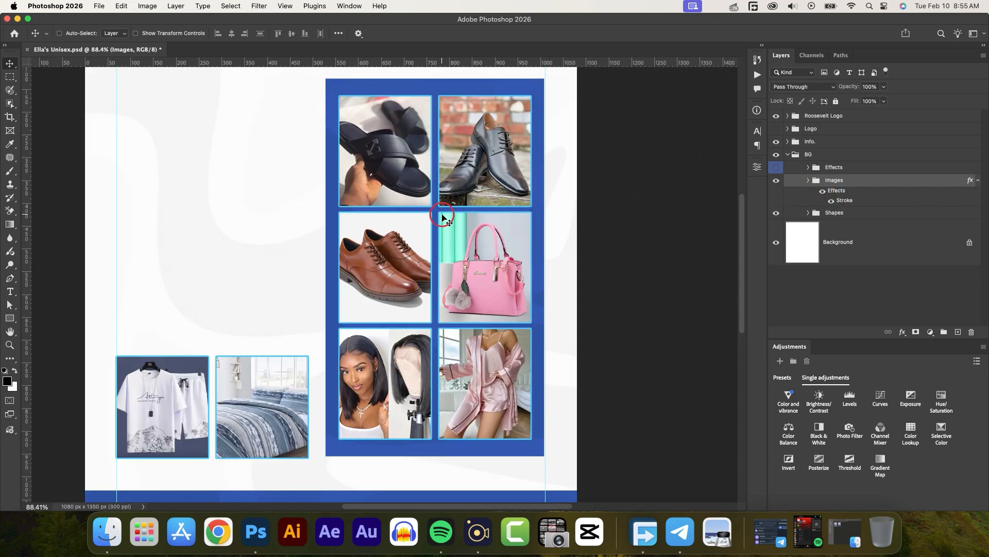
pyautogui.scroll(3, 441, 211)
pyautogui.scroll(-2, 490, 214)
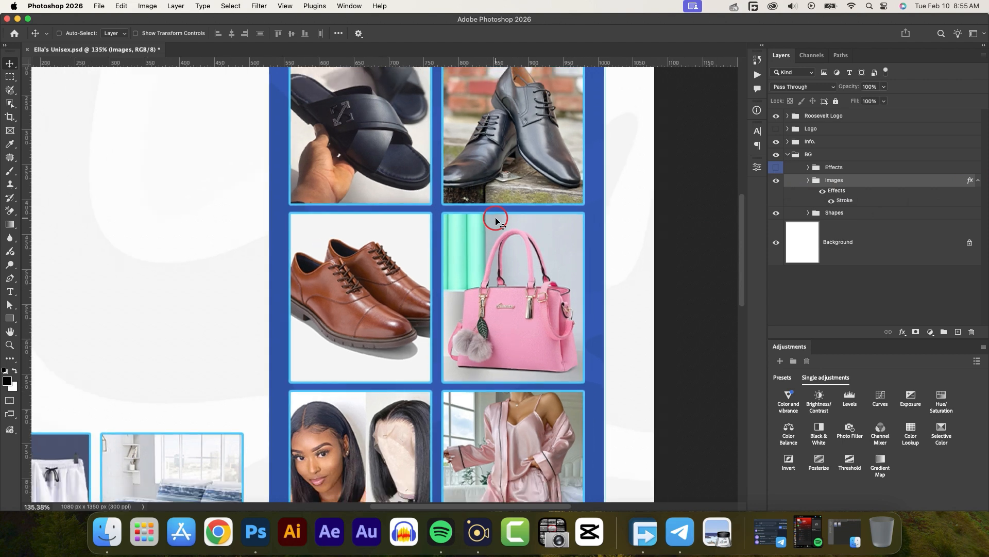
pyautogui.press('super+0')
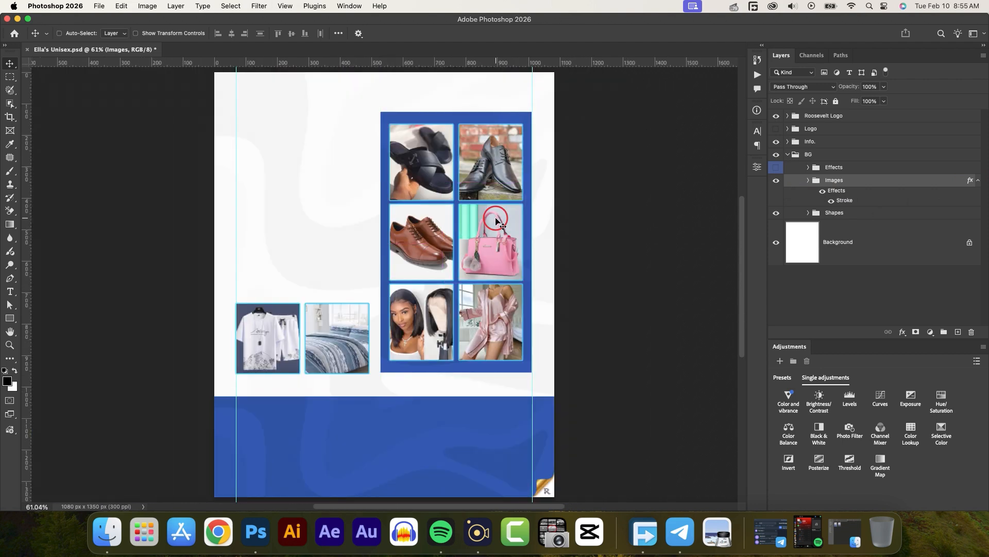
# Examine the Images group's stroke size, position and colour code, accept the settings without changes, and collapse its effects list.
pyautogui.doubleClick(845, 201)
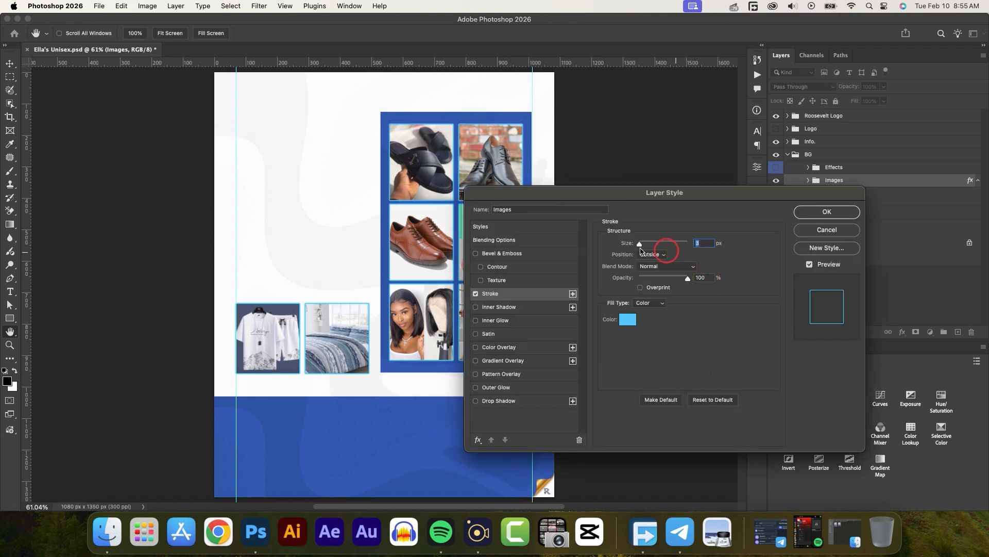
pyautogui.click(712, 243)
pyautogui.click(665, 255)
pyautogui.click(687, 251)
pyautogui.click(627, 319)
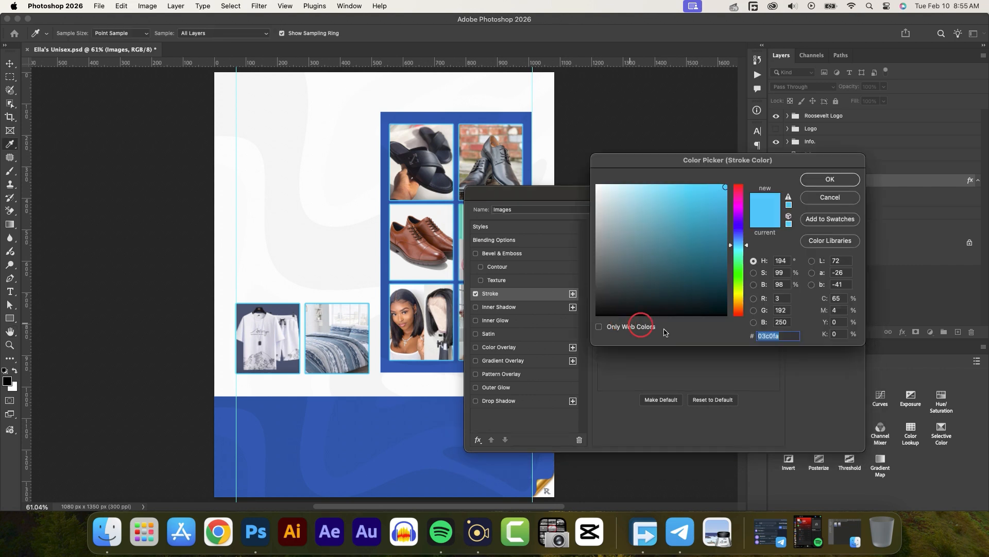
pyautogui.click(771, 340)
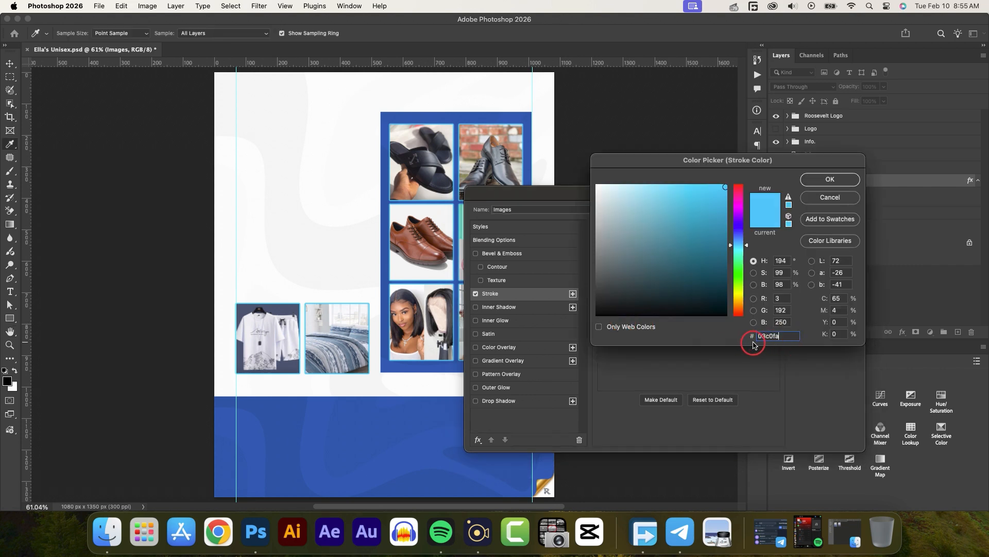
pyautogui.click(767, 336)
pyautogui.click(823, 177)
pyautogui.click(817, 210)
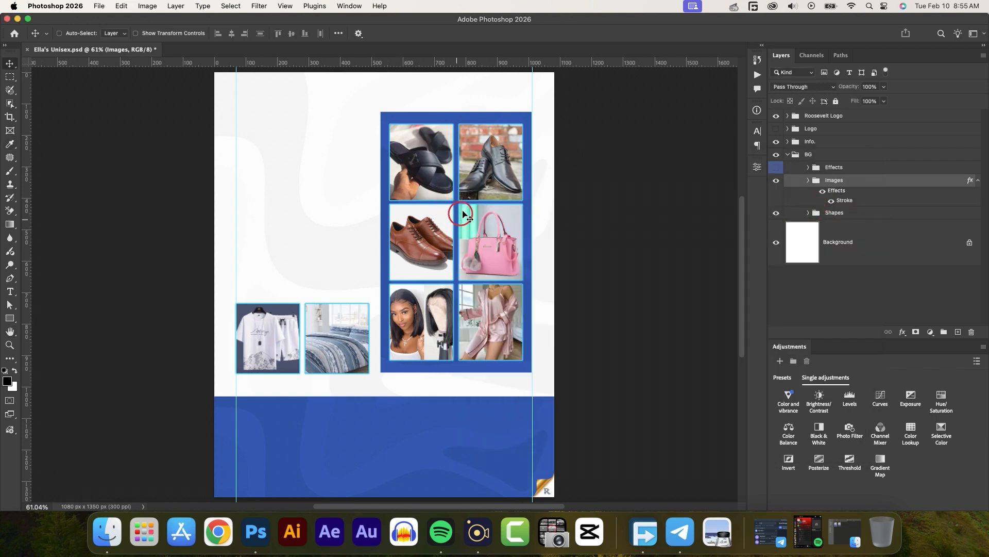
pyautogui.click(978, 180)
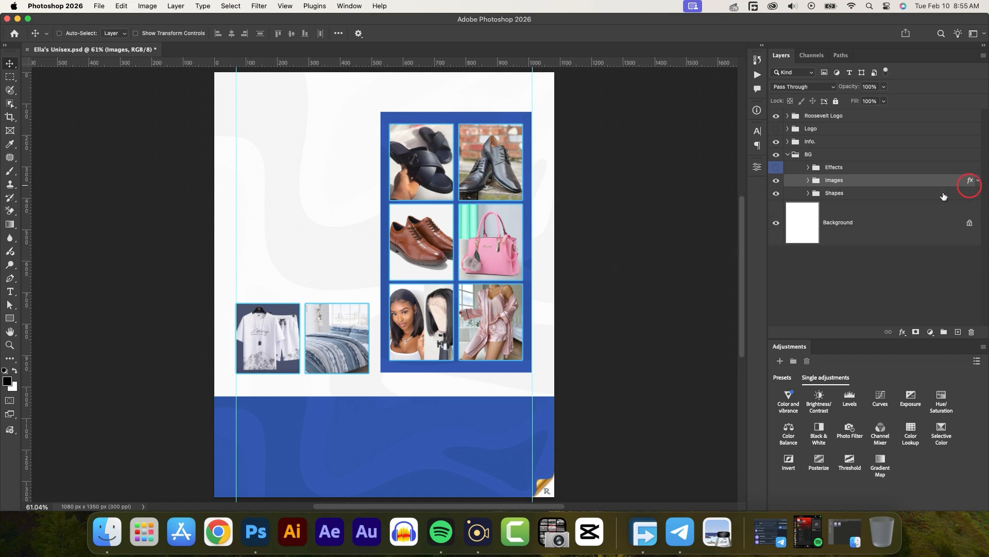
# Show the Effects group in BG, expand it, and toggle the Darken layer off and on before collapsing the Darken group.
pyautogui.click(775, 169)
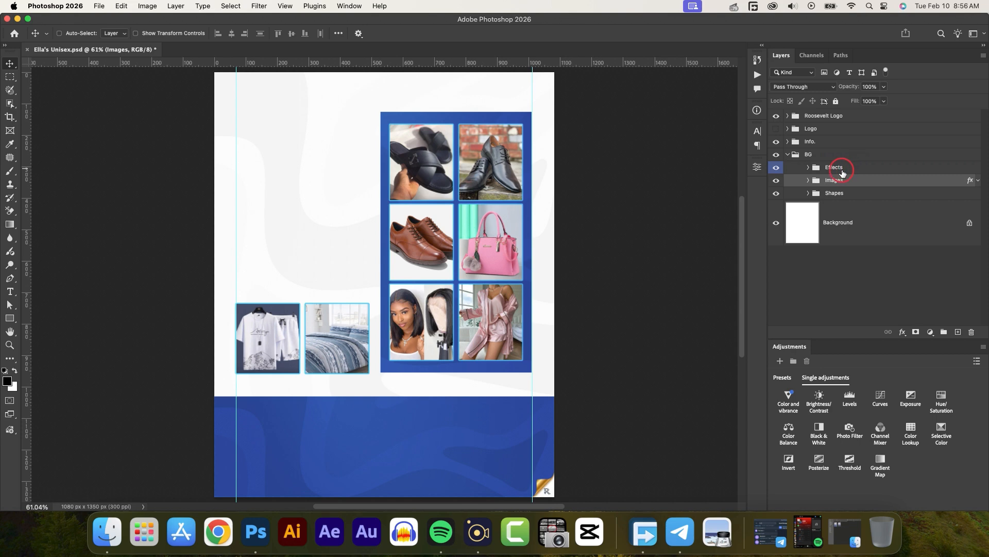
pyautogui.click(809, 167)
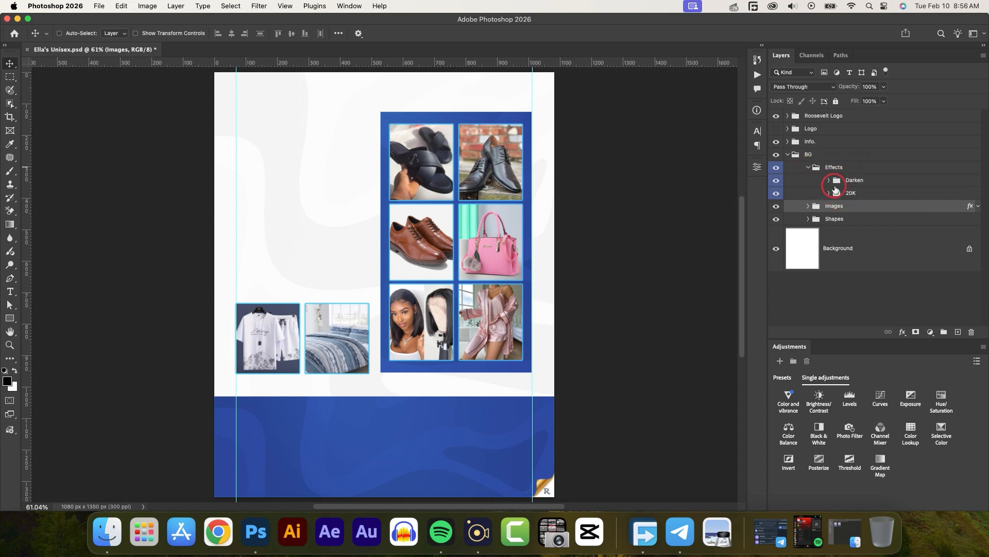
pyautogui.click(829, 180)
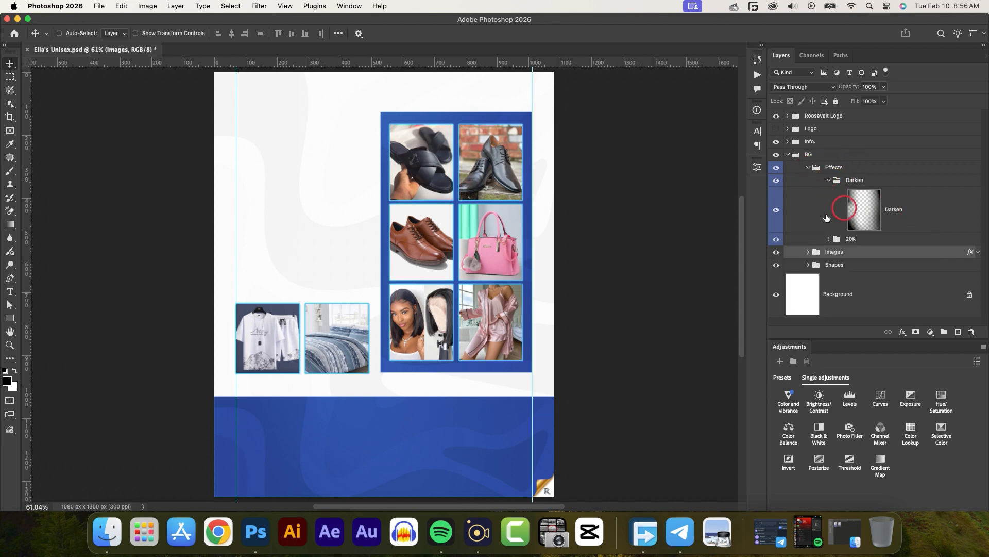
pyautogui.click(776, 210)
pyautogui.click(776, 210)
pyautogui.click(829, 181)
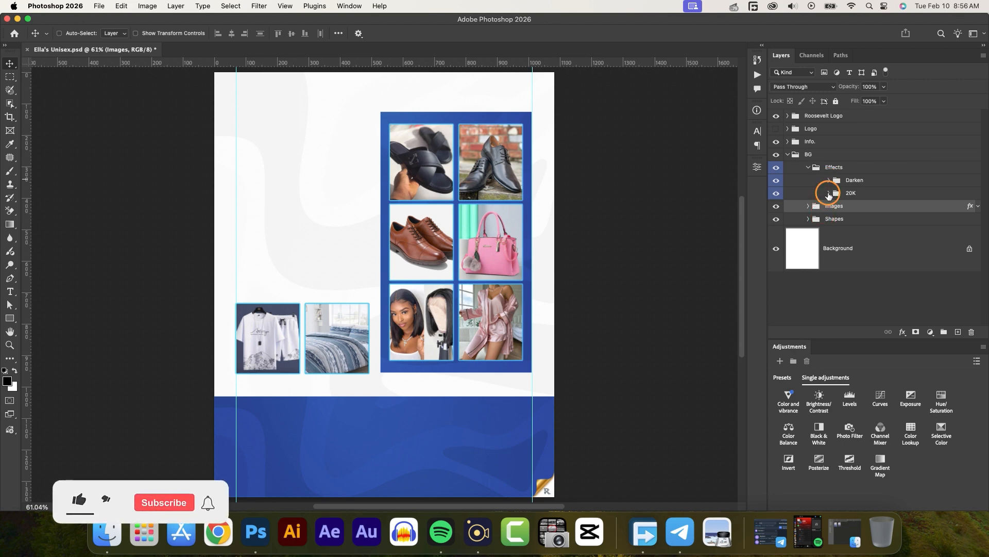
# Look inside the 20K group, then collapse it along with the Effects group and select Effects.
pyautogui.click(829, 193)
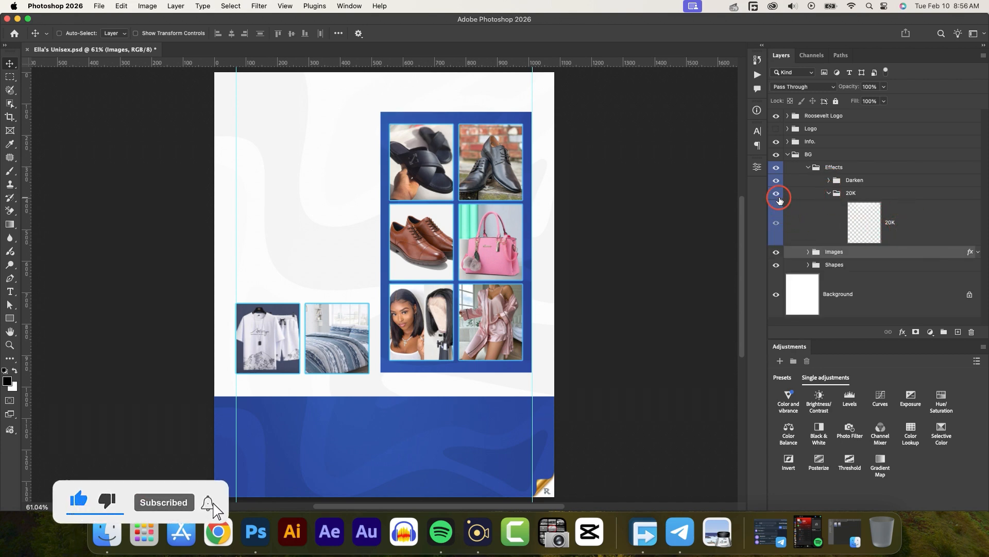
pyautogui.click(830, 193)
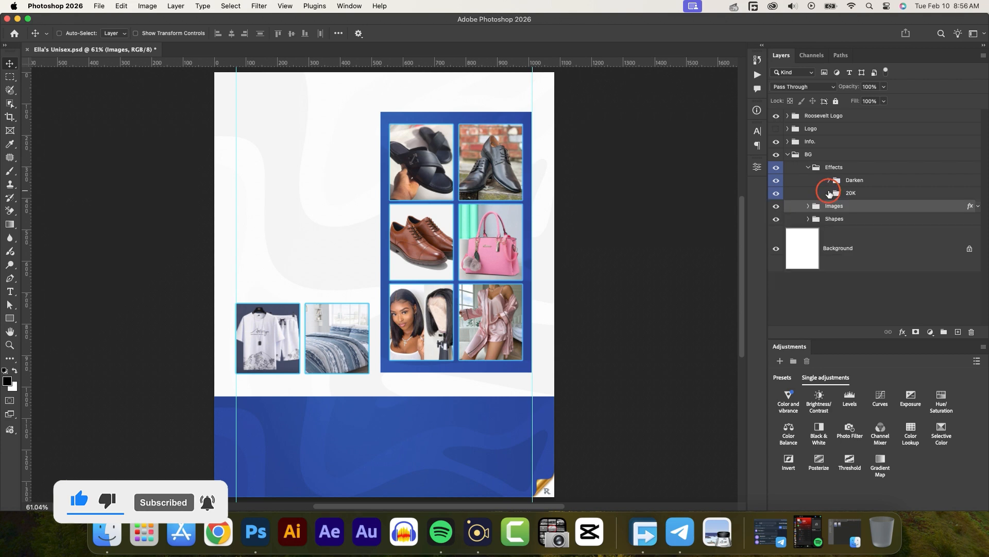
pyautogui.click(809, 168)
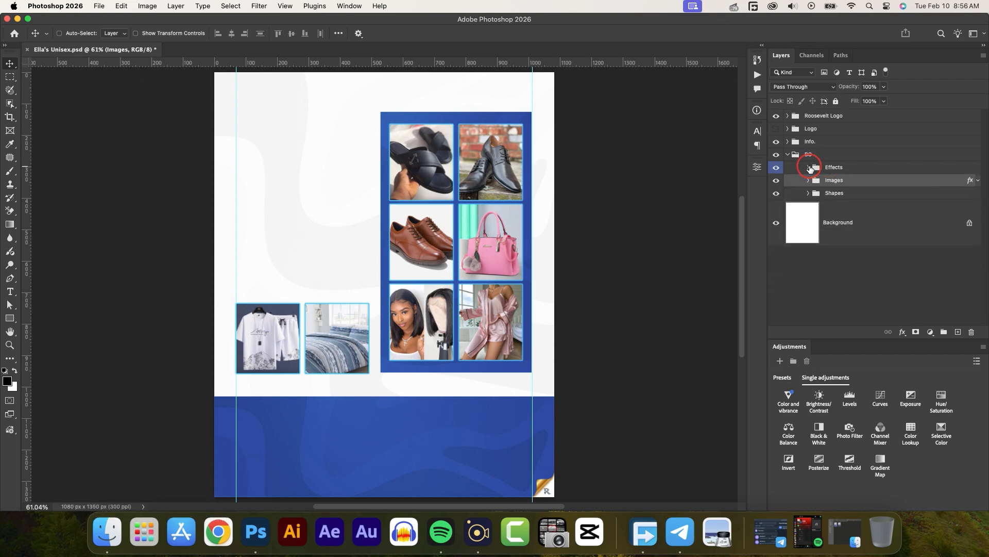
pyautogui.click(838, 170)
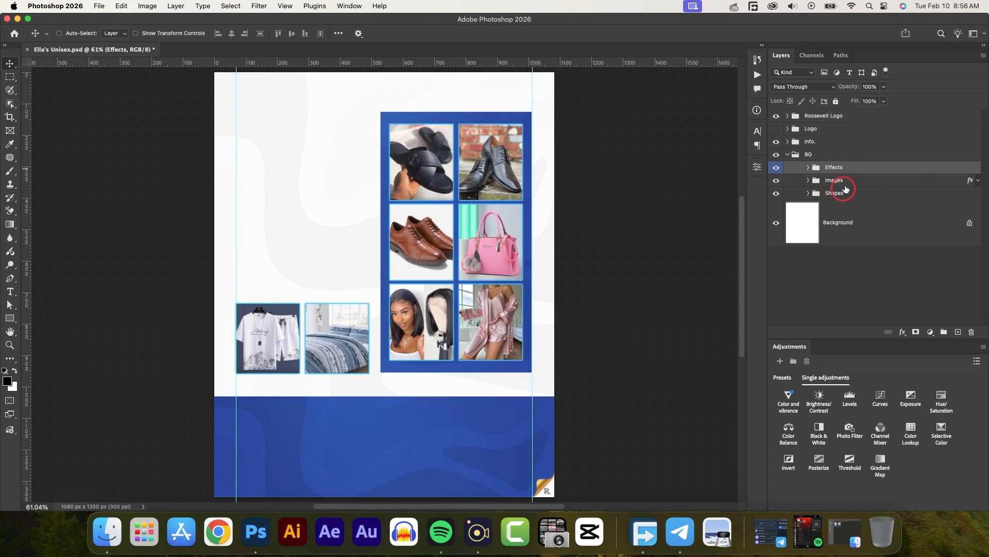
# Collapse the BG group and toggle it off and on to compare the flyer with and without its background artwork.
pyautogui.click(788, 155)
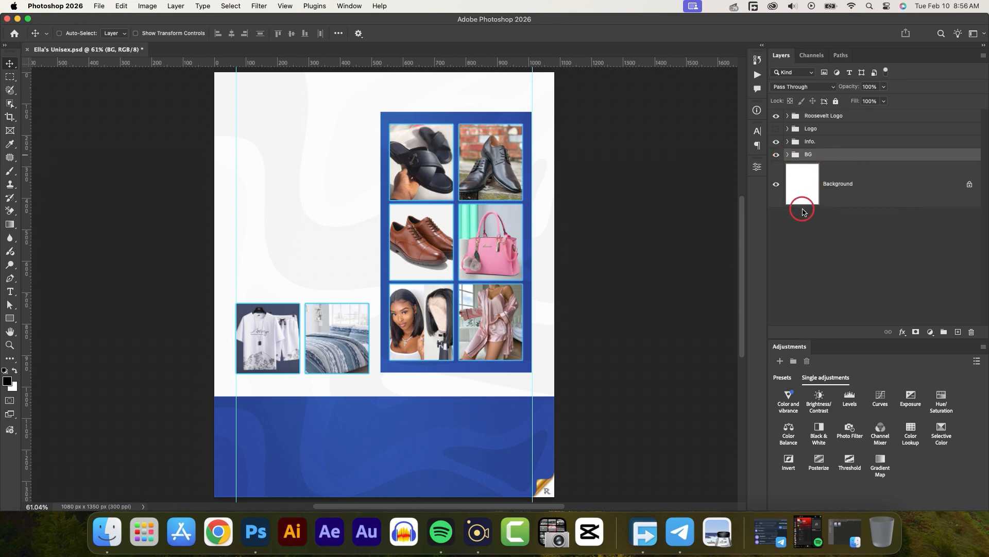
pyautogui.click(776, 155)
pyautogui.click(776, 155)
# Show the Logo group, expand it, and examine the font and character settings of the Ella's text layer.
pyautogui.click(776, 128)
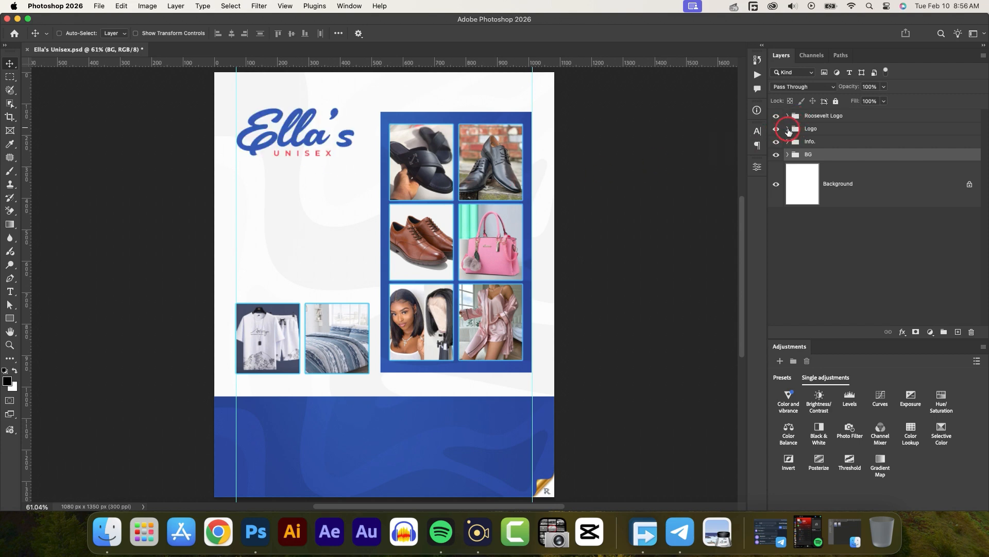
pyautogui.click(398, 155)
pyautogui.click(787, 129)
pyautogui.click(854, 157)
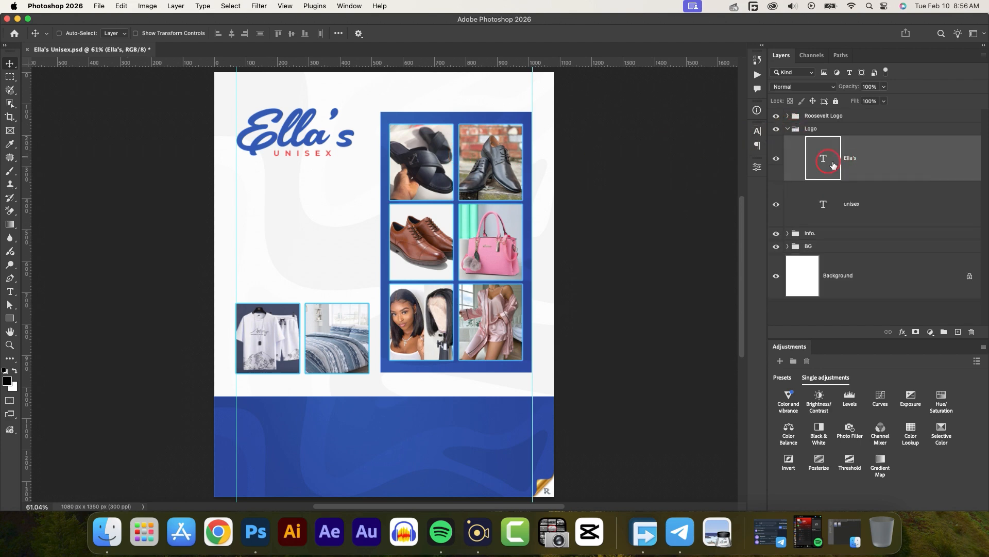
pyautogui.click(757, 132)
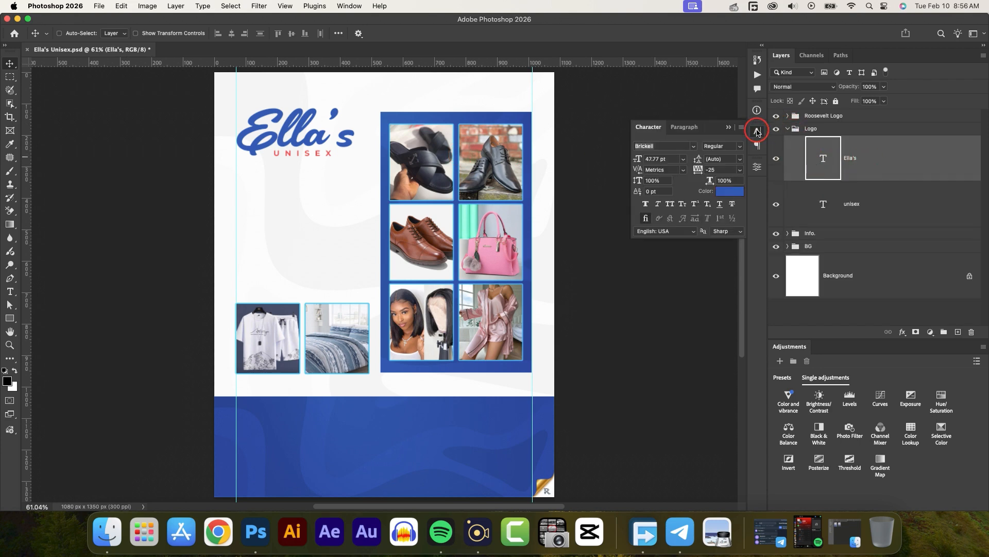
pyautogui.click(665, 146)
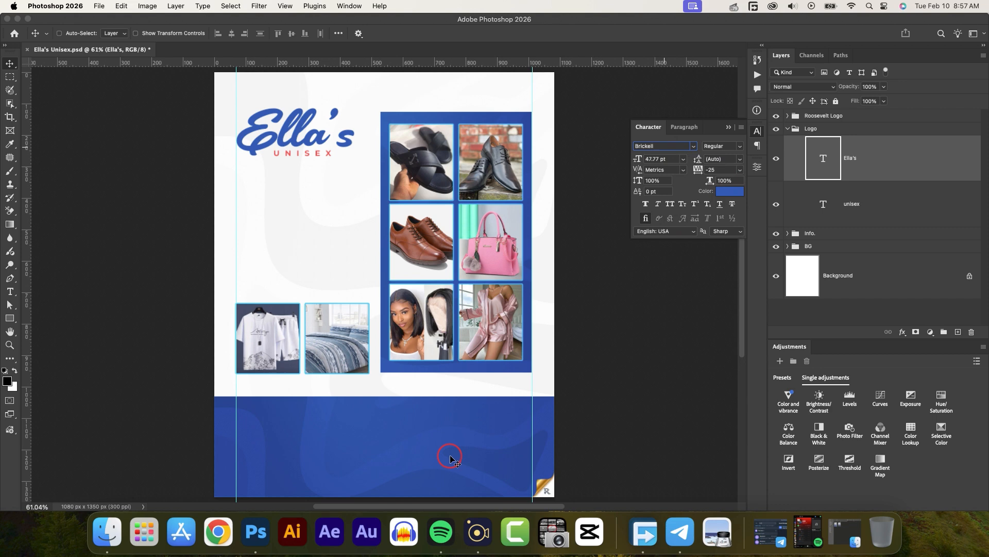
# Examine the unisex text layer's character settings and colour code, then collapse the Logo group.
pyautogui.click(866, 204)
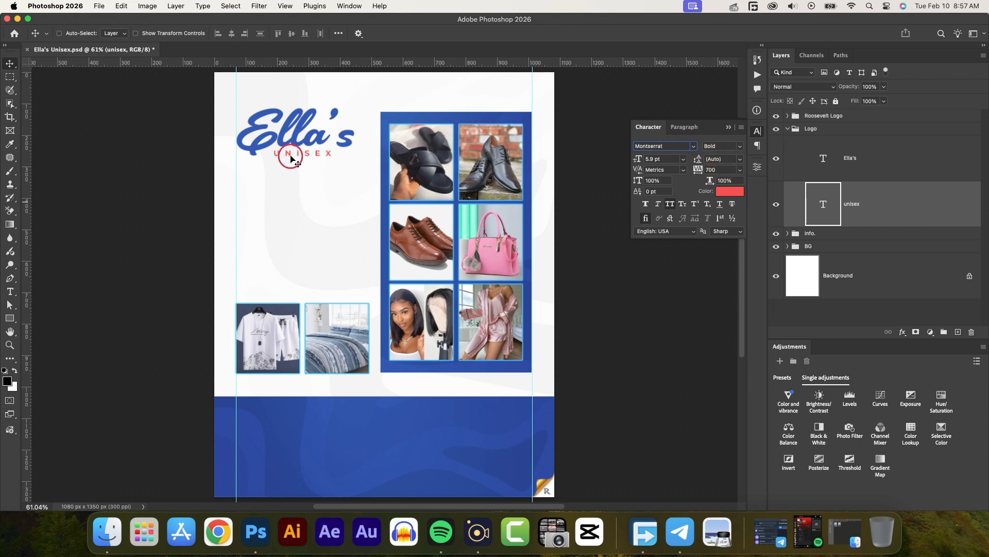
pyautogui.click(732, 191)
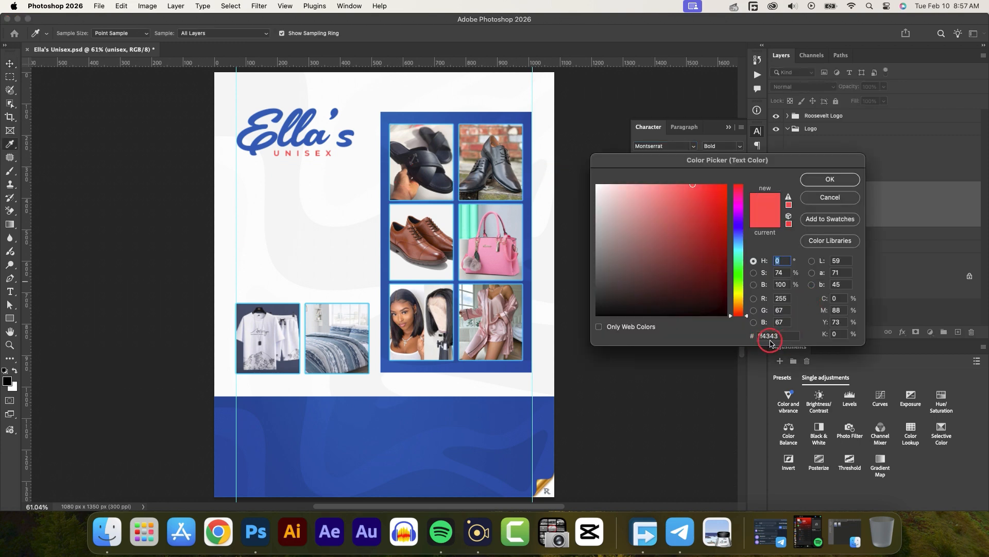
pyautogui.click(828, 180)
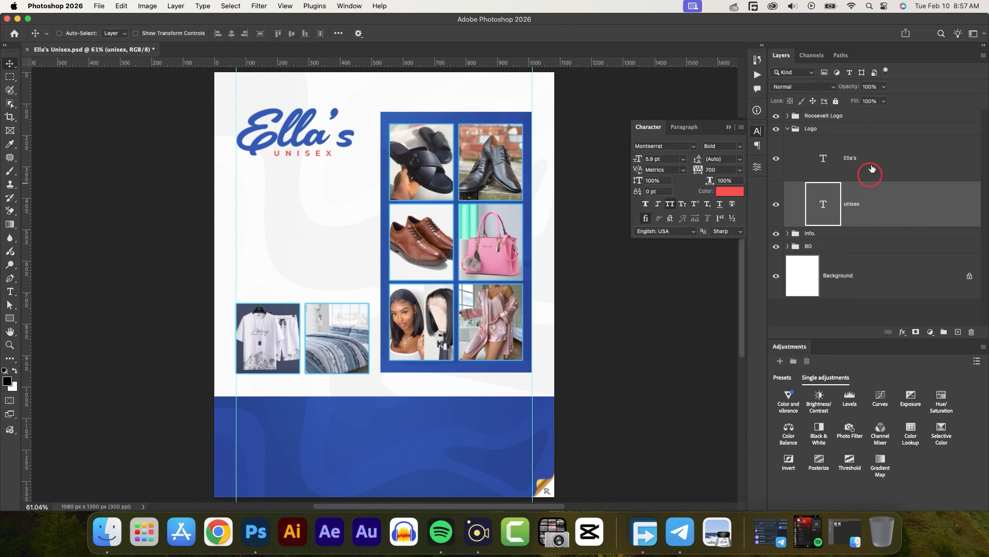
pyautogui.click(787, 130)
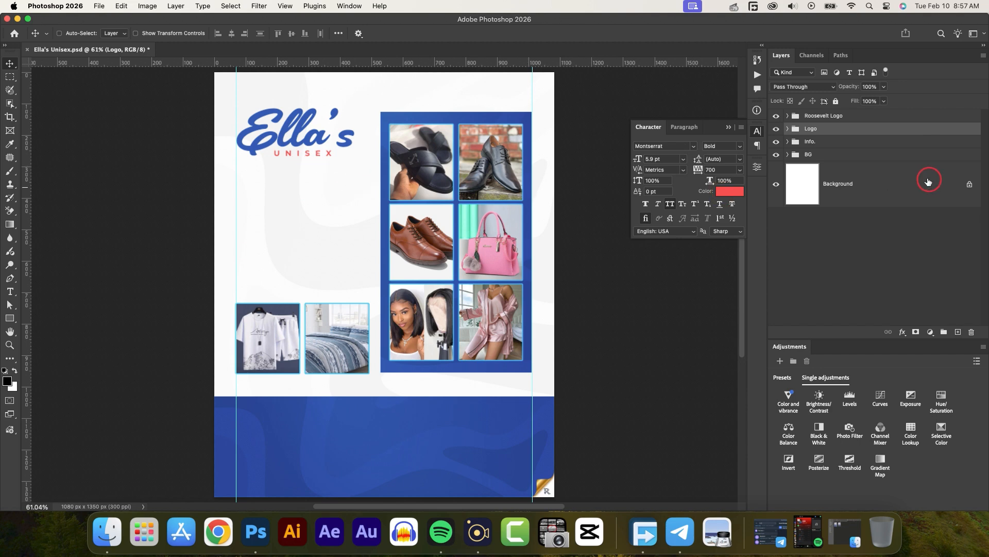
# Expand the Info. and Items groups, show the product list text layer, and examine its character settings.
pyautogui.click(788, 141)
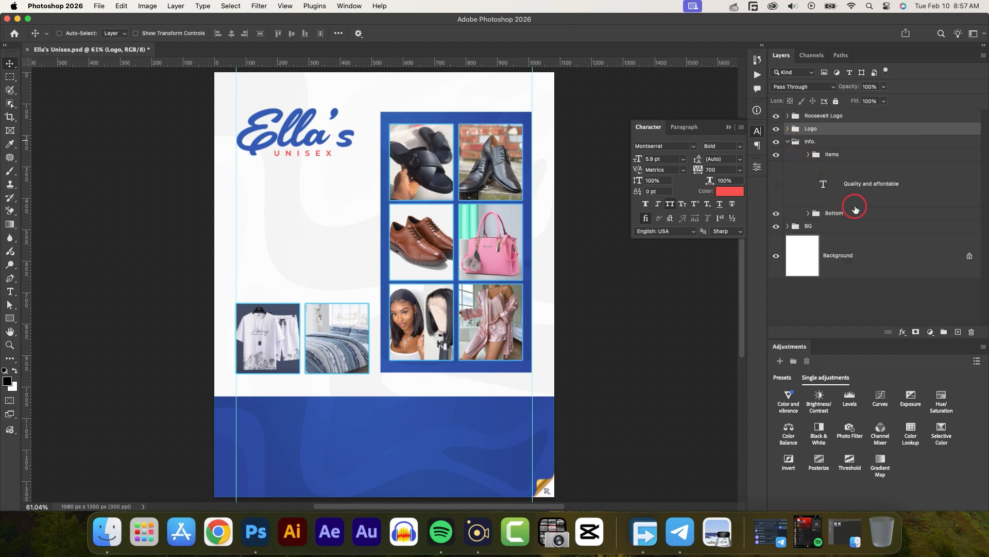
pyautogui.click(808, 155)
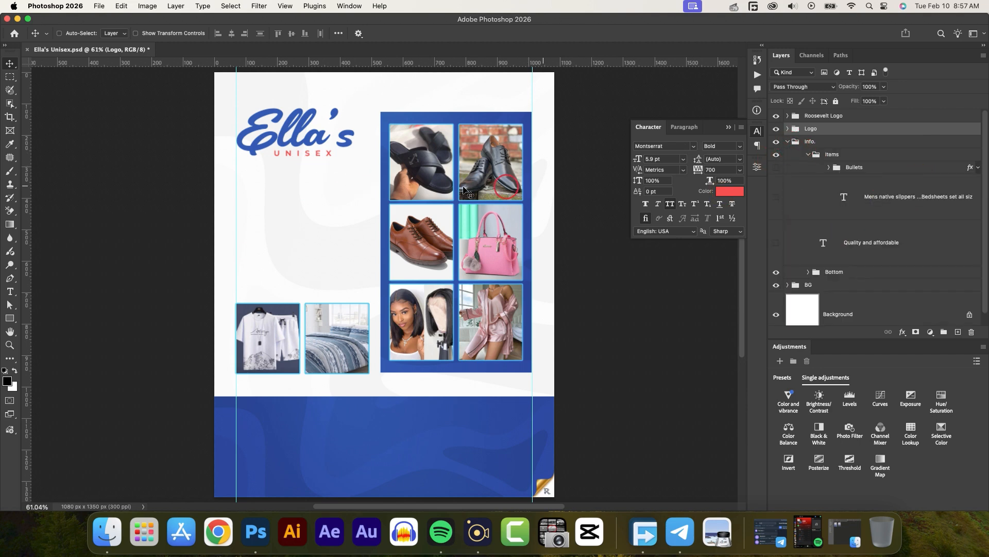
pyautogui.click(776, 199)
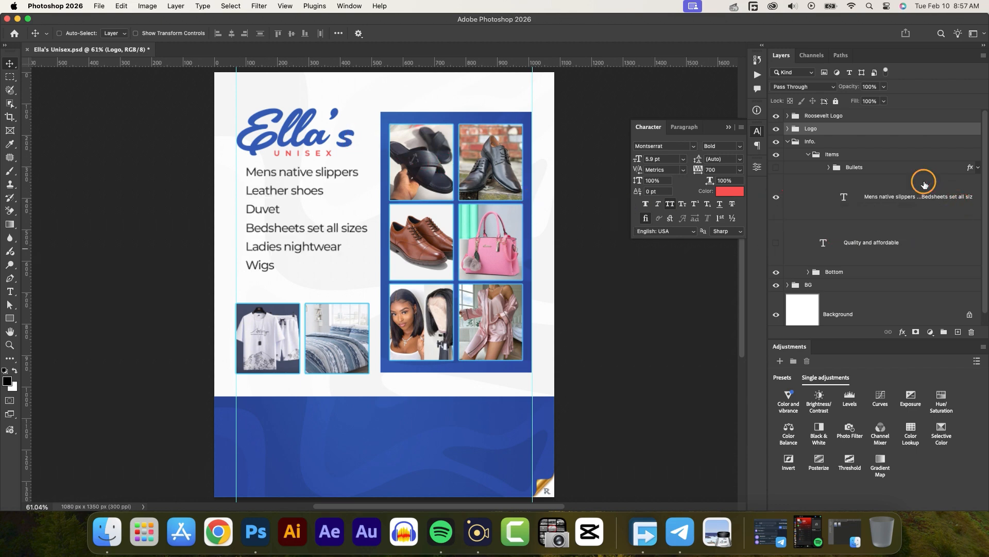
pyautogui.click(917, 198)
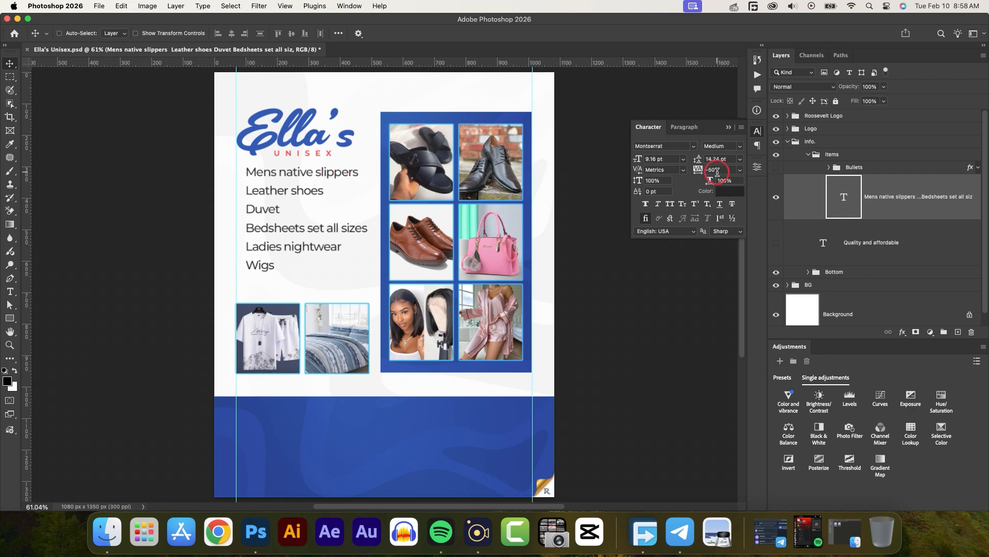
pyautogui.click(729, 127)
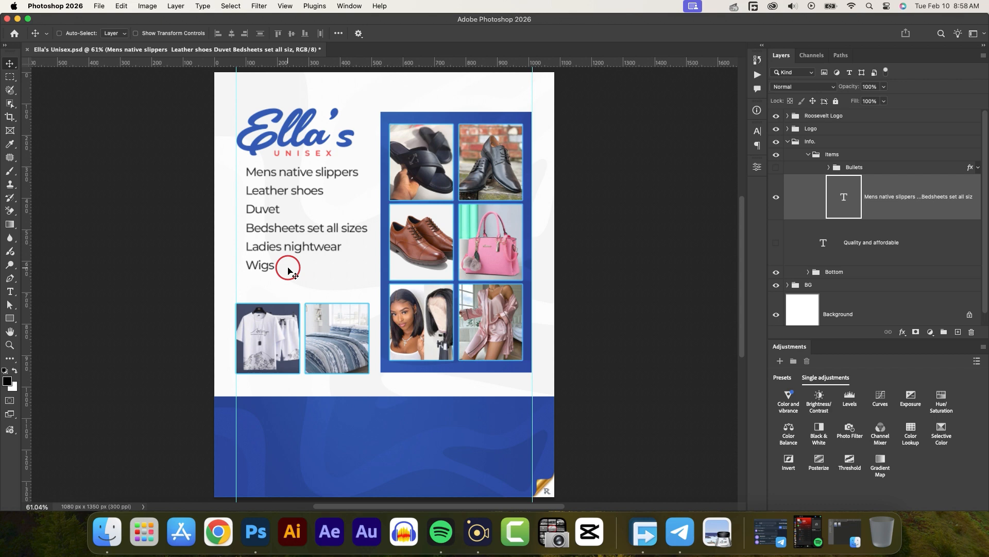
# Show the Bullets group beside the product list and examine the red bullets up close.
pyautogui.click(777, 167)
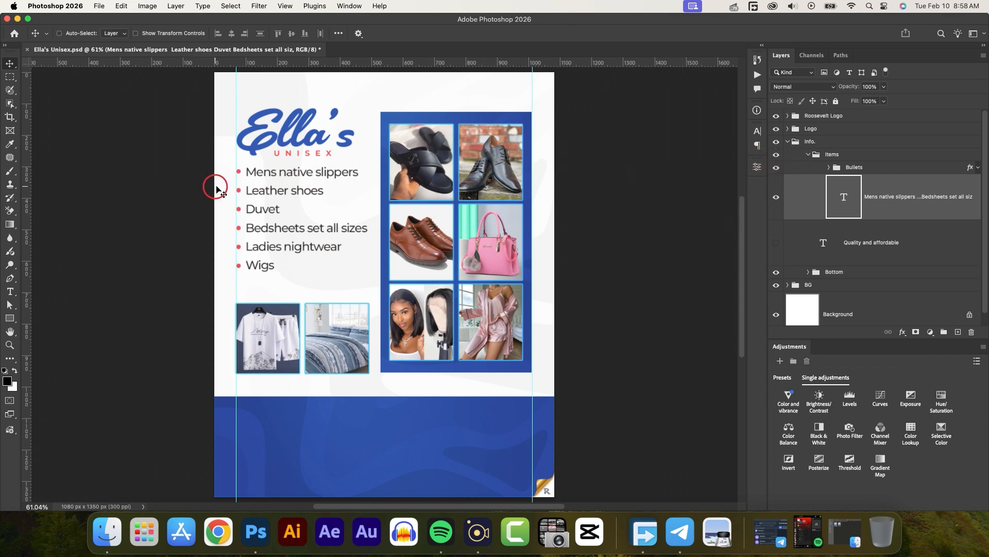
pyautogui.scroll(2, 239, 183)
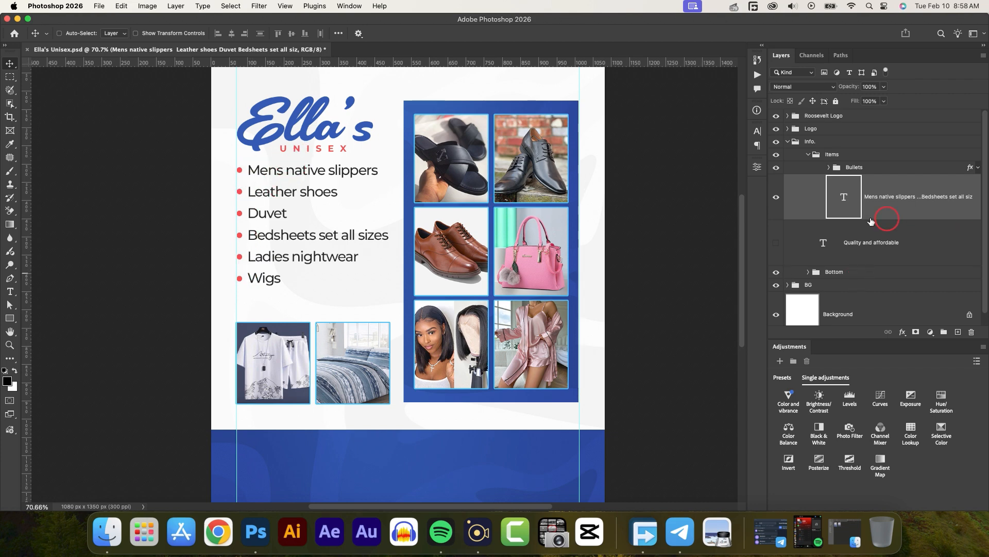
pyautogui.click(777, 167)
pyautogui.scroll(-1, 575, 170)
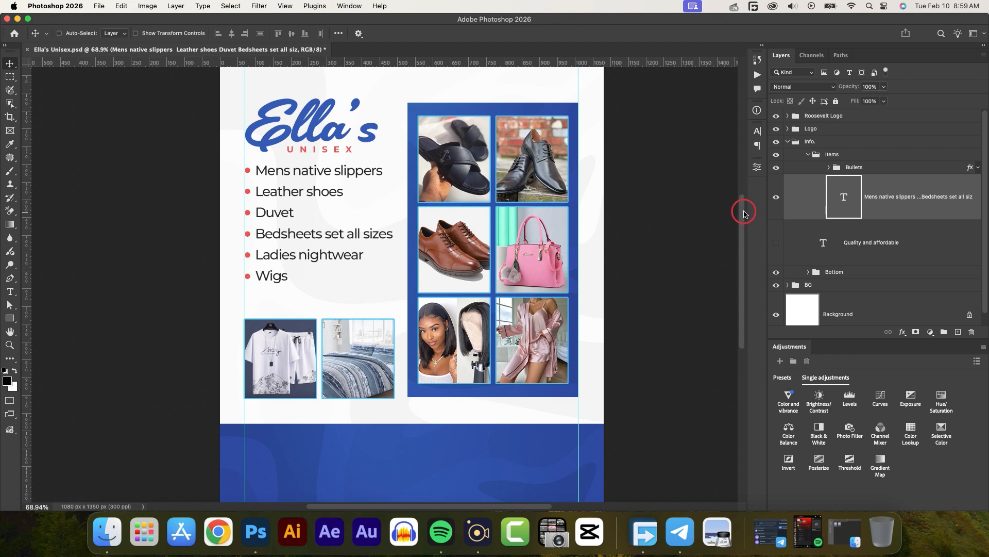
# Show the Quality and affordable text layer above the T-shirt and bedsheet photos, and collapse and re-expand the Items group.
pyautogui.moveTo(744, 213); pyautogui.dragTo(744, 258)
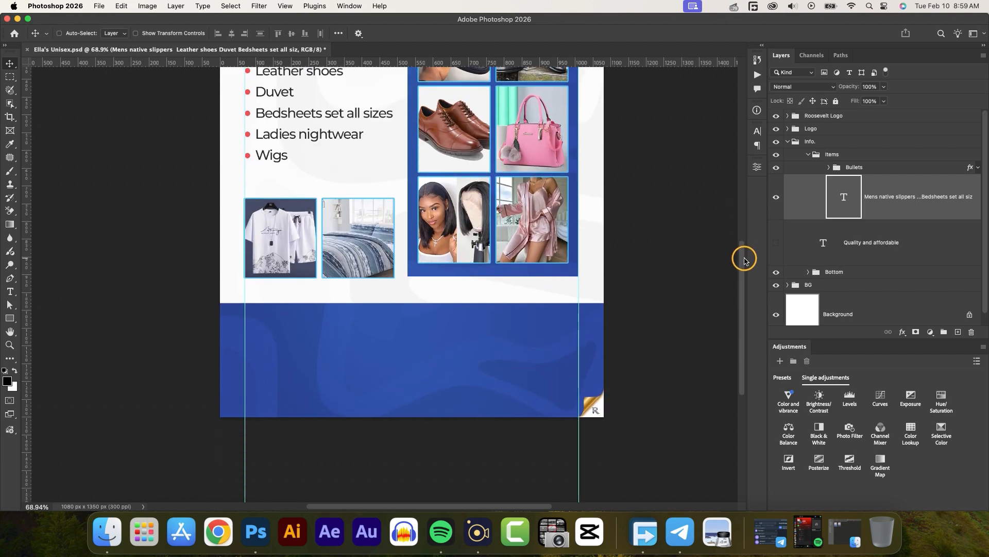
pyautogui.click(777, 243)
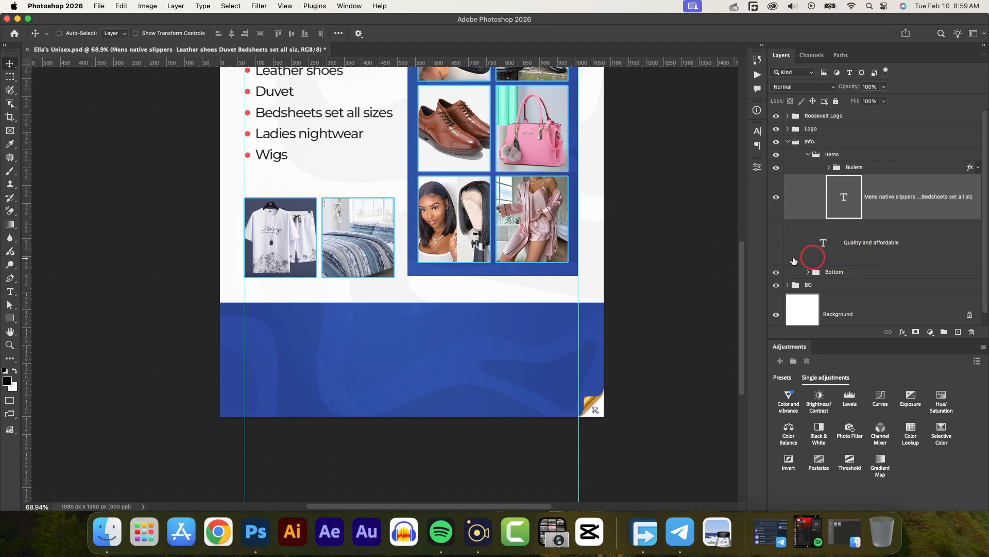
pyautogui.click(776, 243)
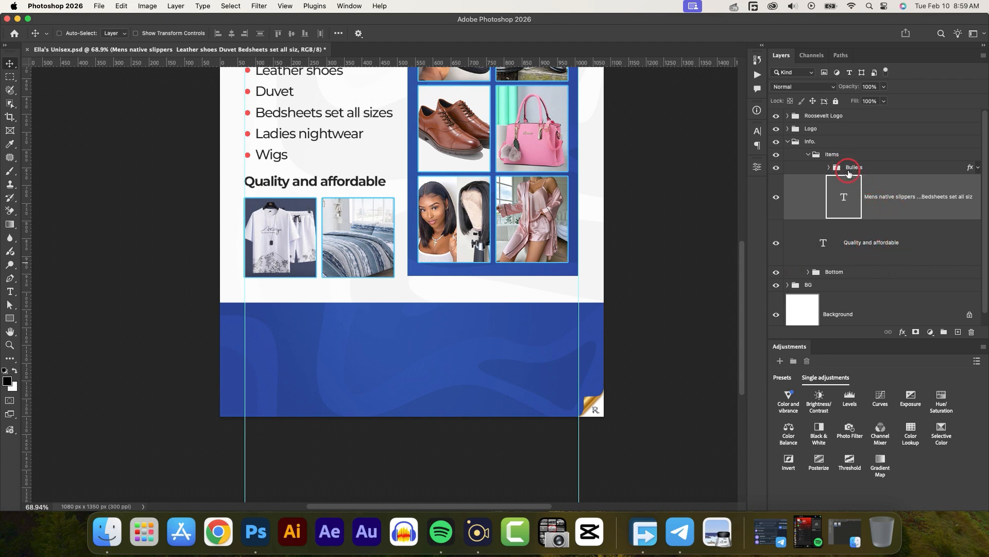
pyautogui.click(809, 154)
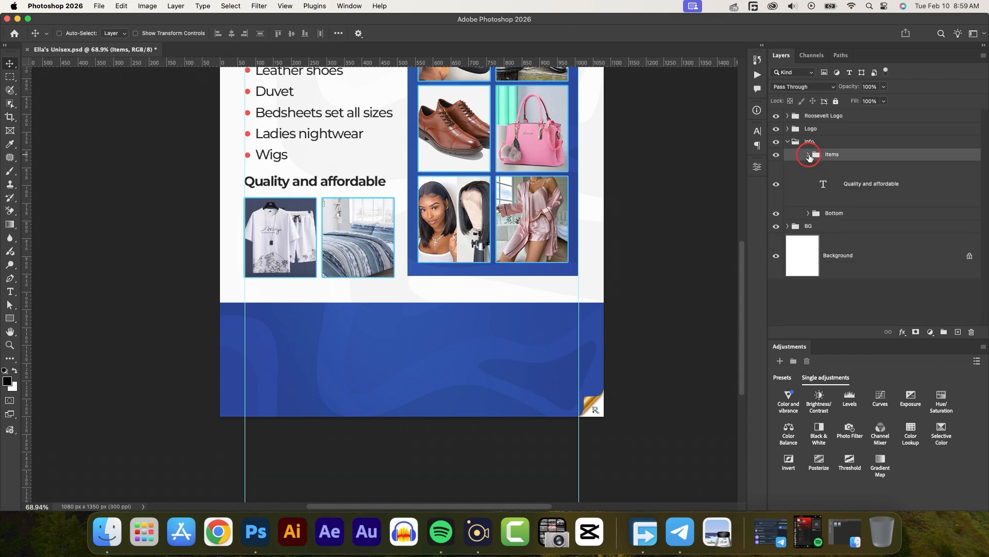
pyautogui.click(808, 155)
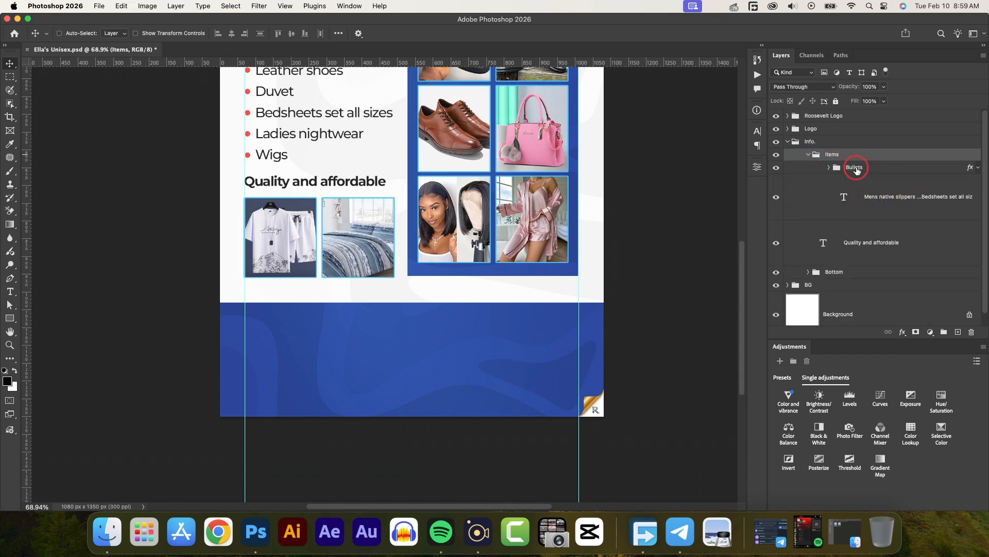
# Collapse the Items and Info. groups, and toggle the Info. group's visibility to compare the whole flyer with and without its text.
pyautogui.click(809, 155)
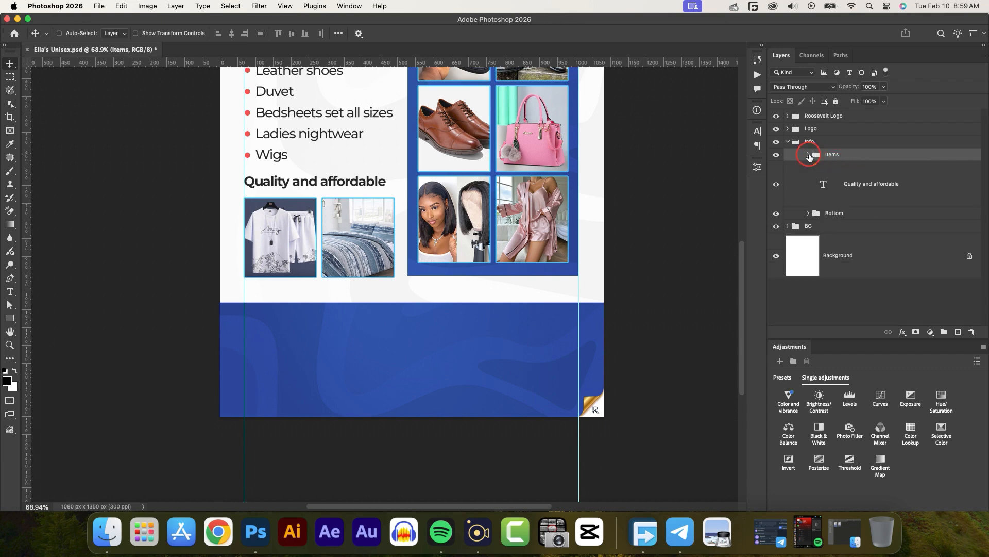
pyautogui.click(860, 187)
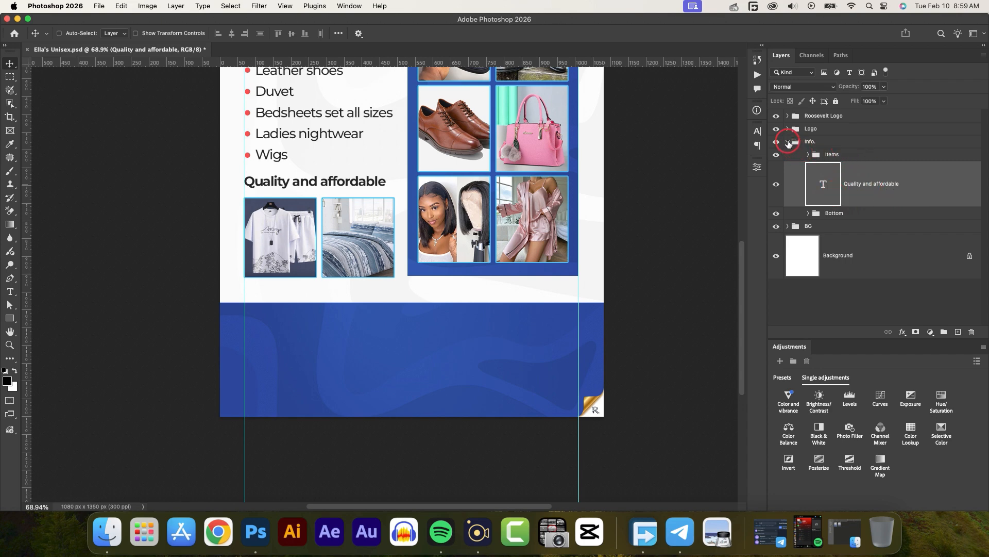
pyautogui.click(788, 141)
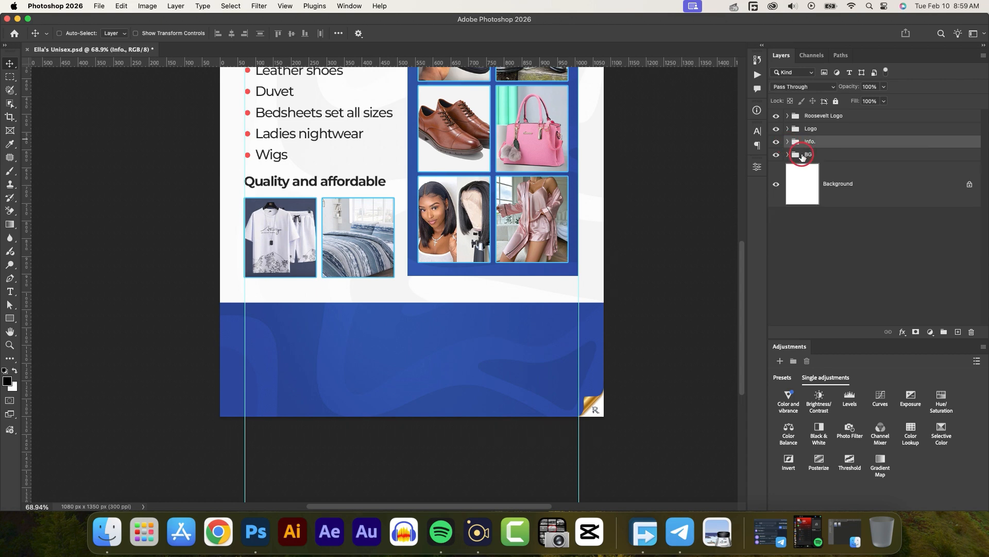
pyautogui.click(777, 142)
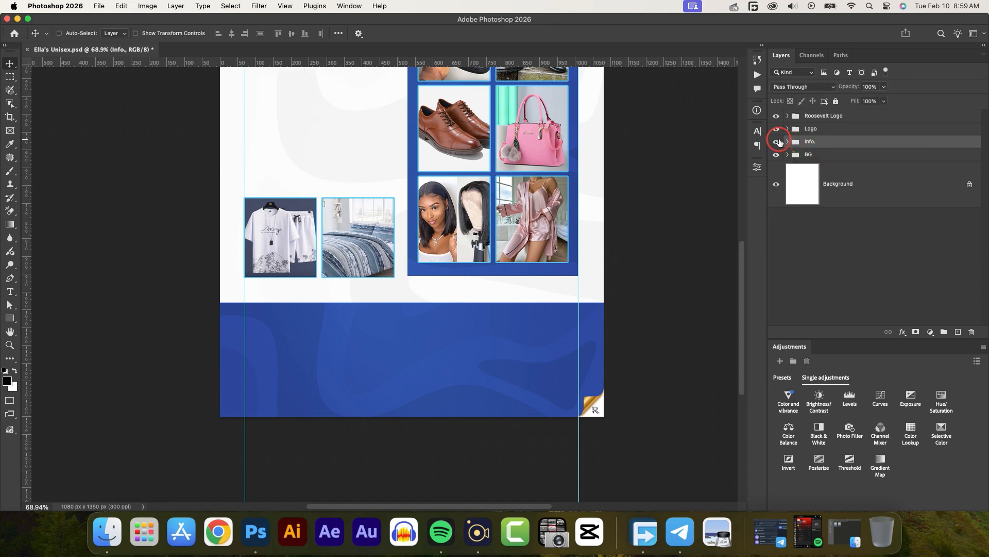
pyautogui.click(777, 142)
pyautogui.press('super+0')
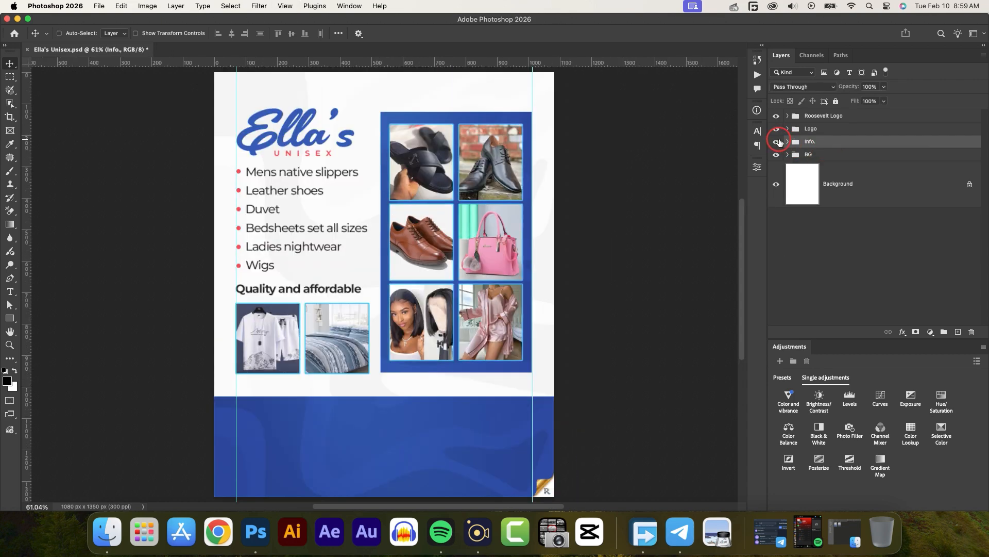
pyautogui.click(777, 141)
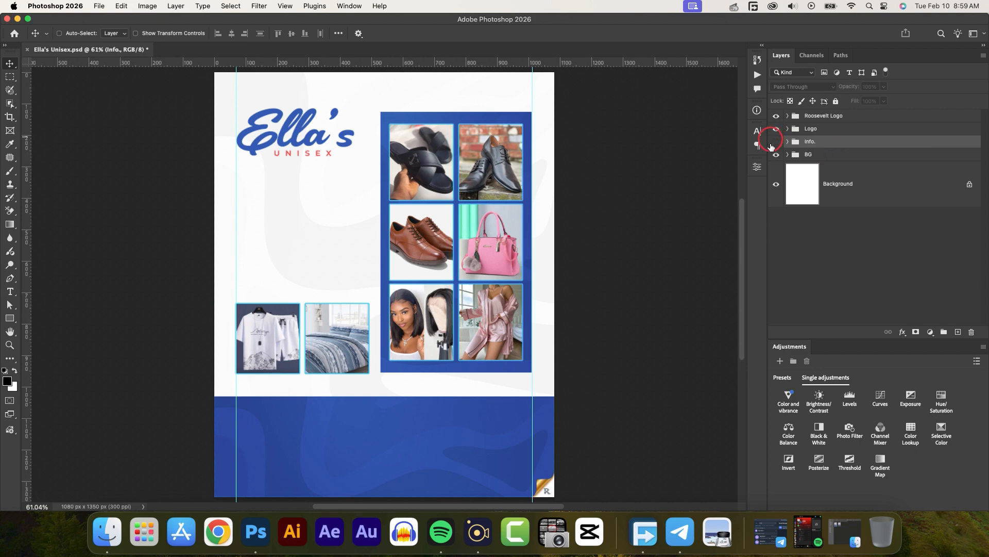
pyautogui.click(776, 141)
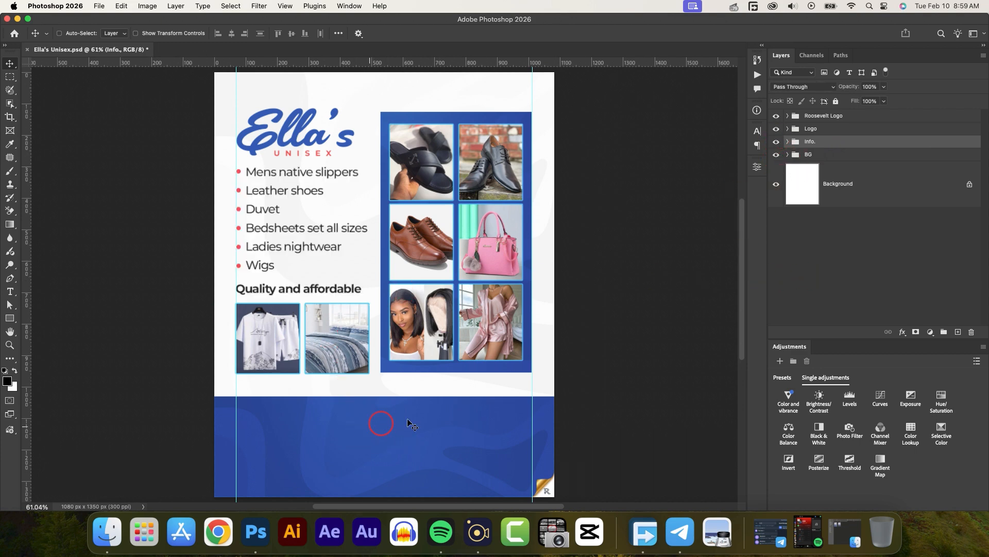
# Expand the Info. and Bottom groups, and show the Call or Whatsapp us on: text, the phone number text and the Loc group.
pyautogui.click(787, 141)
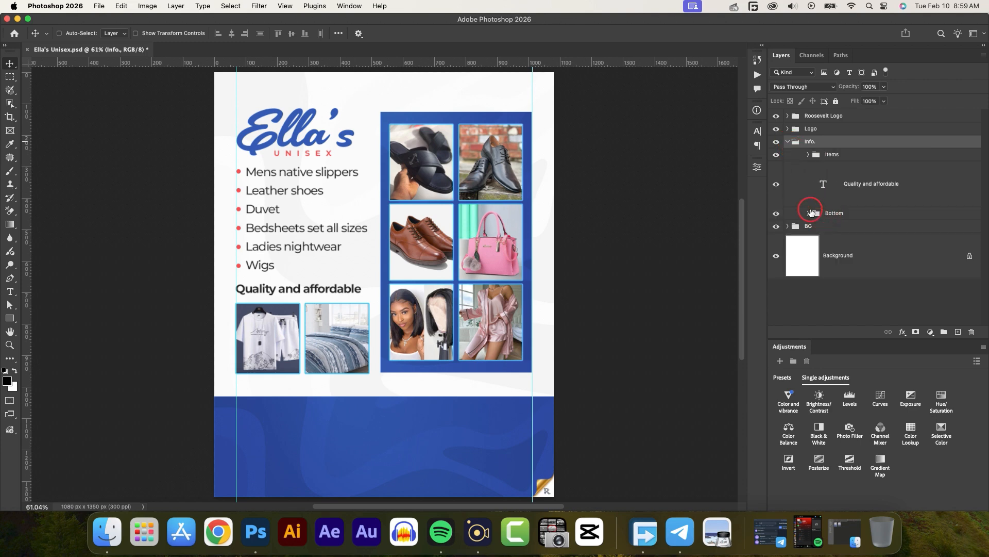
pyautogui.click(808, 213)
pyautogui.scroll(-3, 818, 219)
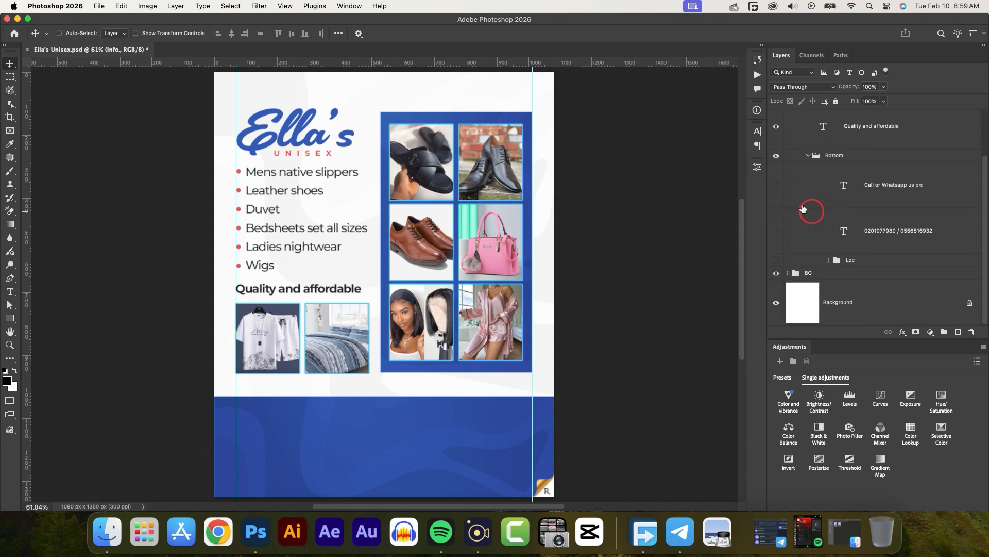
pyautogui.click(776, 185)
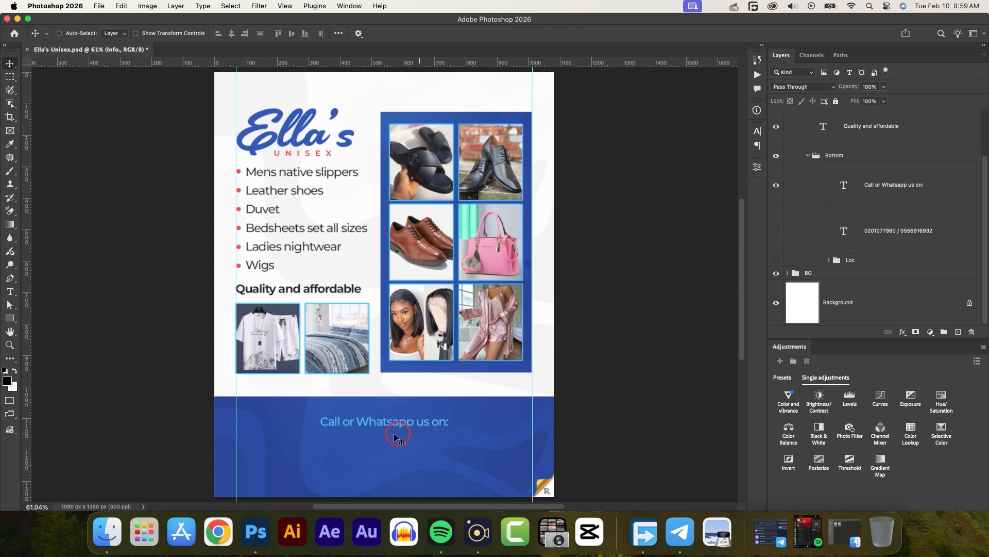
pyautogui.click(776, 230)
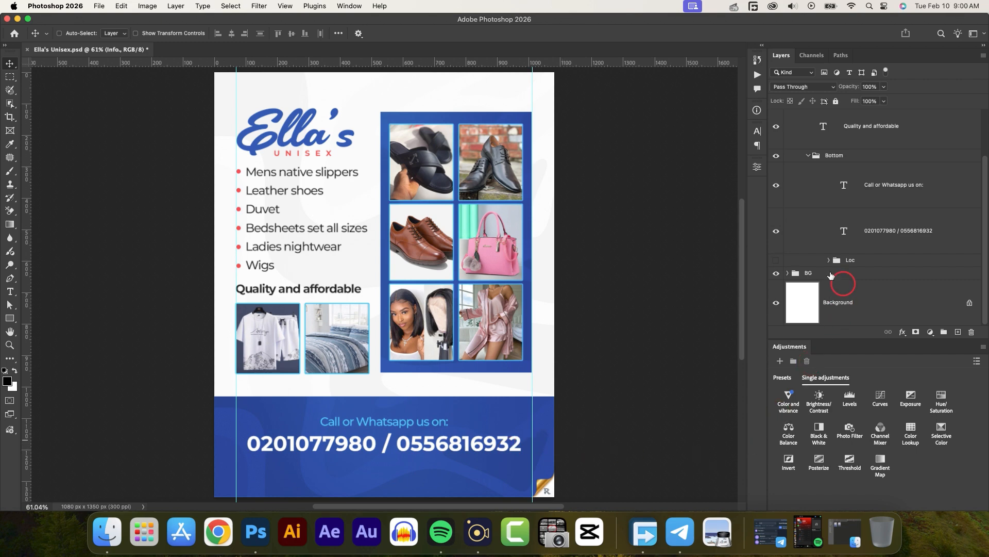
pyautogui.click(776, 259)
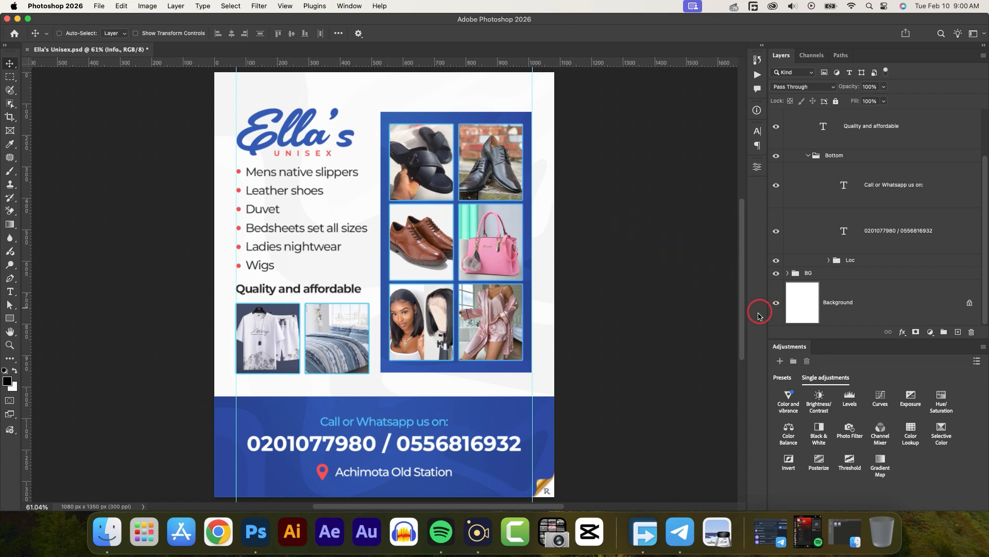
# Collapse the Bottom and Info. groups, toggle each one's visibility to compare the flyer with and without it, and deselect all layers.
pyautogui.click(810, 156)
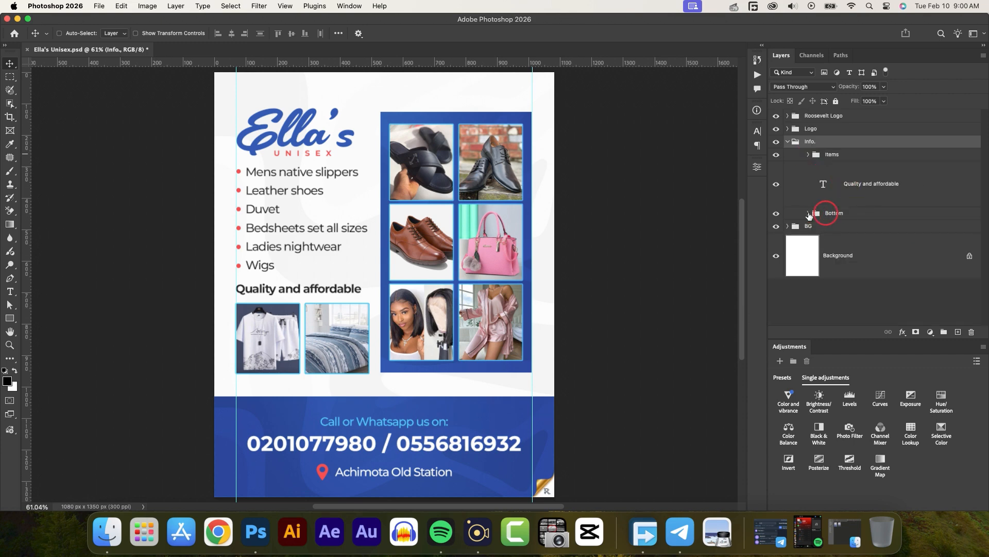
pyautogui.click(776, 213)
pyautogui.click(776, 214)
pyautogui.click(788, 142)
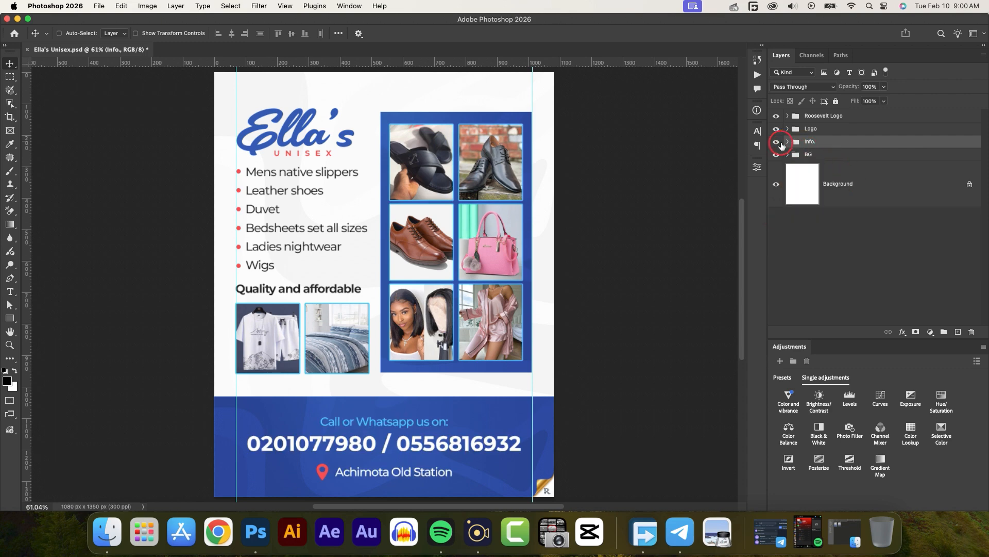
pyautogui.click(777, 141)
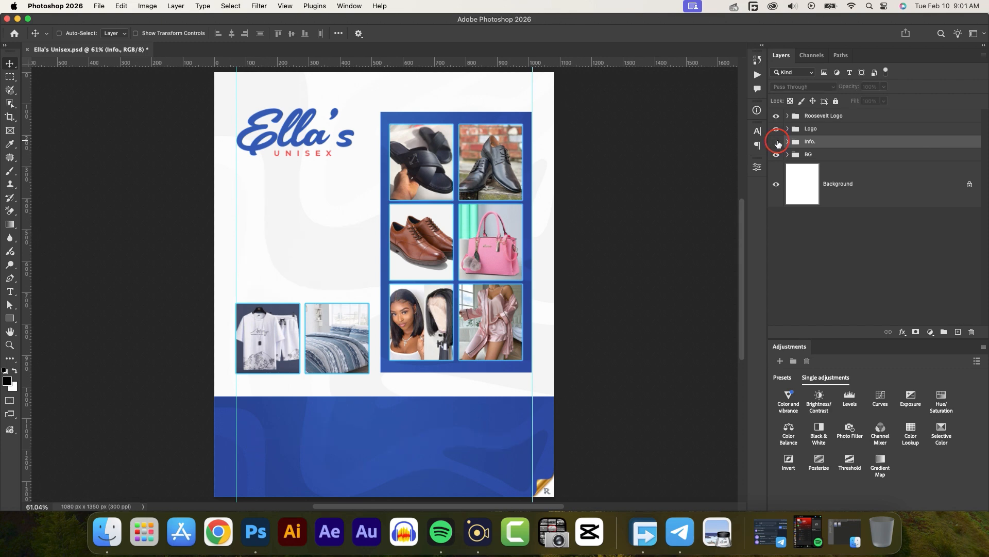
pyautogui.click(776, 142)
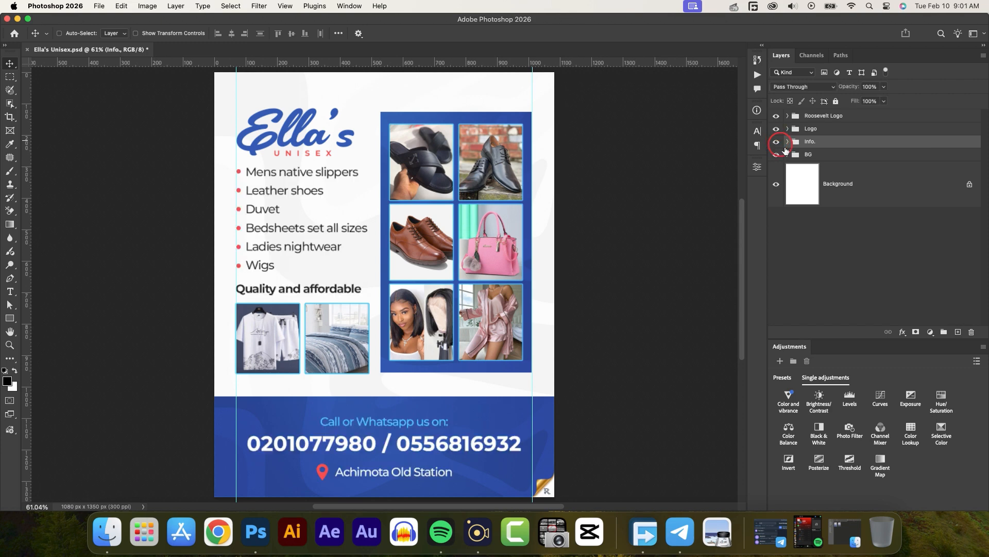
pyautogui.click(865, 267)
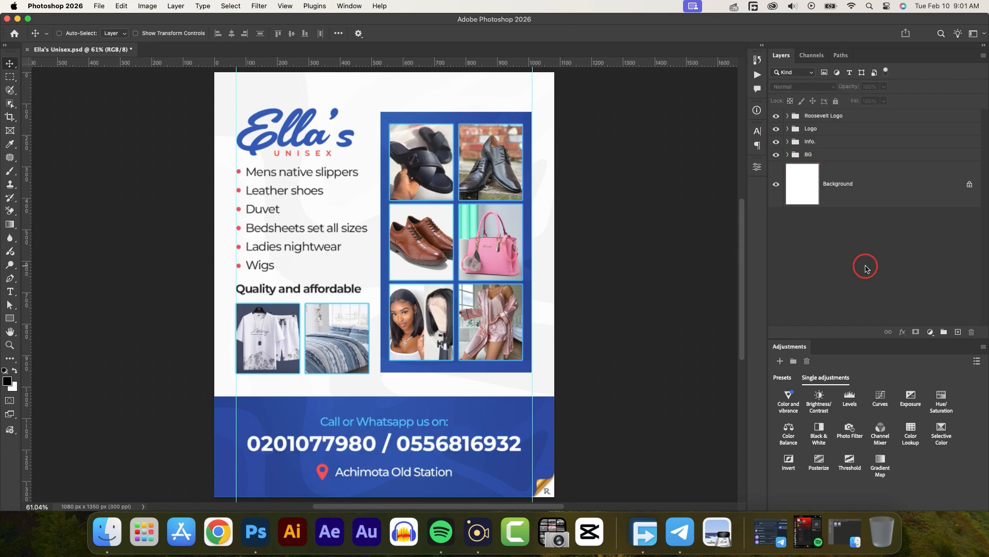